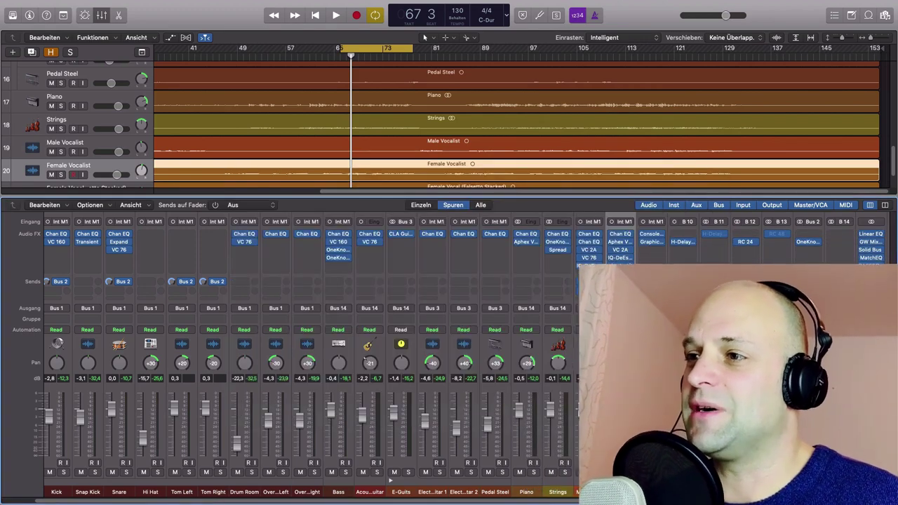
# Open the last Channel EQ on the Female Vocalist channel and enable its low cut, 130 Hz and 1020 Hz bands with the analyzer off
pyautogui.click(621, 268)
pyautogui.moveTo(543, 190); pyautogui.dragTo(600, 125)
pyautogui.click(303, 324)
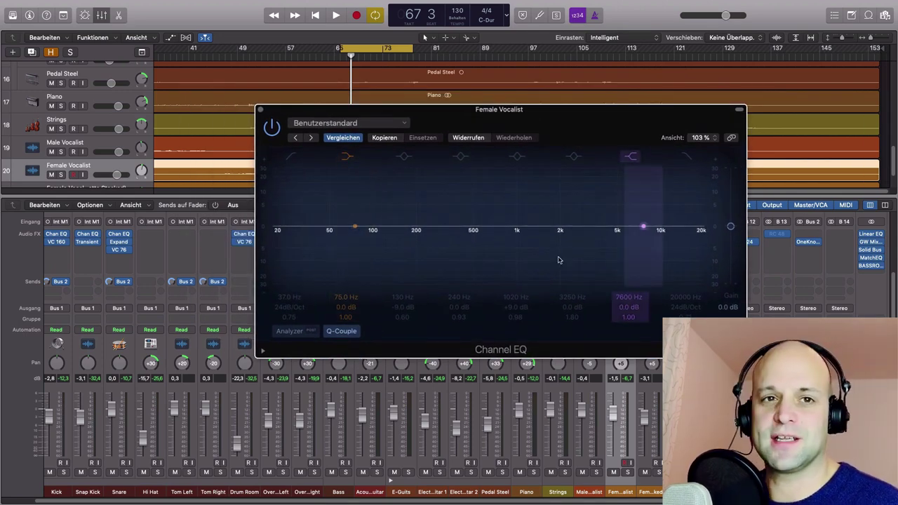
pyautogui.click(290, 157)
pyautogui.click(405, 157)
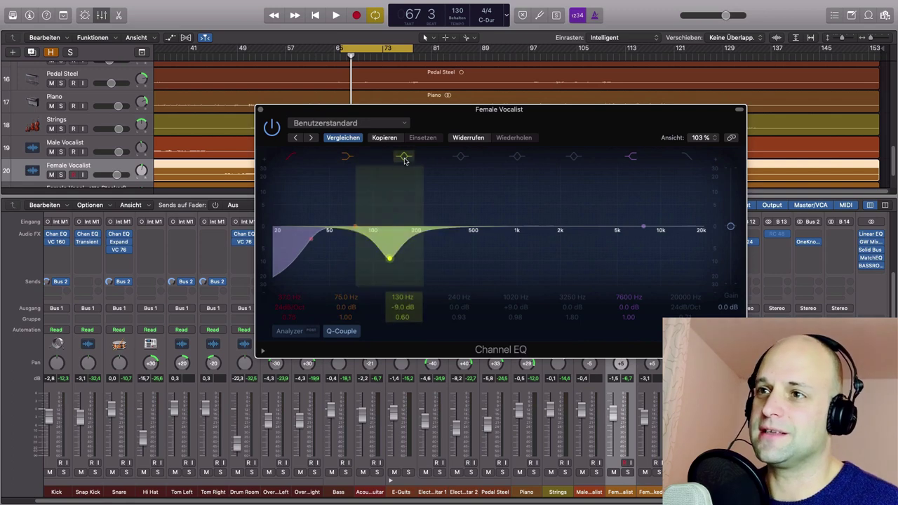
pyautogui.click(518, 156)
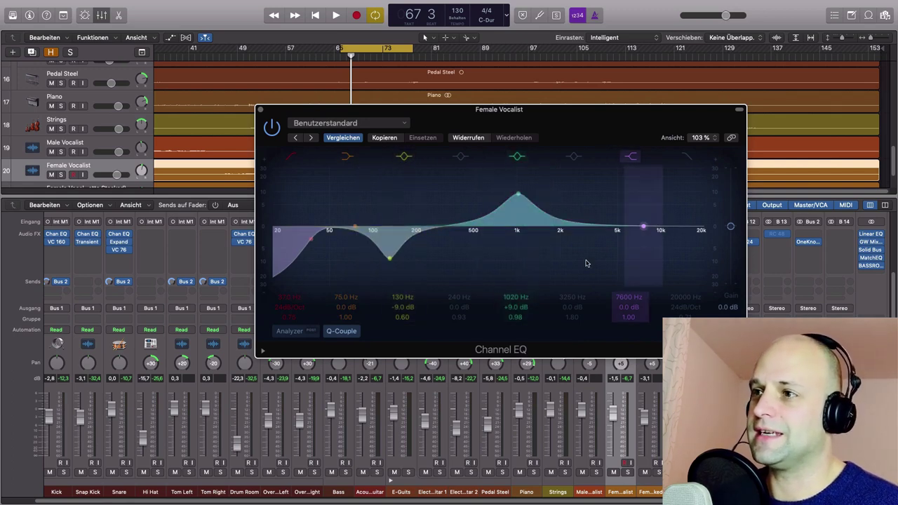
# Shape the vocal EQ during playback with analyzer on: low cut 35 Hz, 112 Hz -5.0 dB, 1060 Hz +2.5 dB, 7500 Hz shelf +4.5 dB
pyautogui.click(291, 331)
pyautogui.press('space')
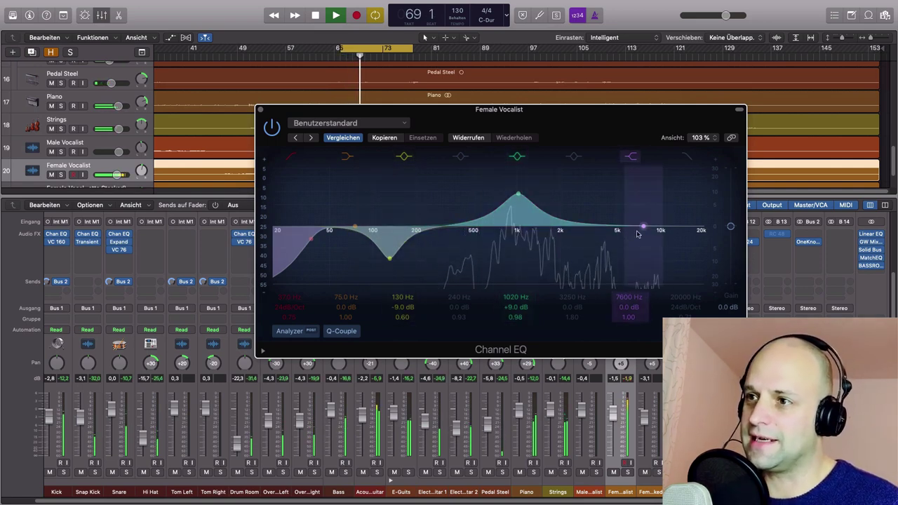
pyautogui.moveTo(644, 227); pyautogui.dragTo(643, 216)
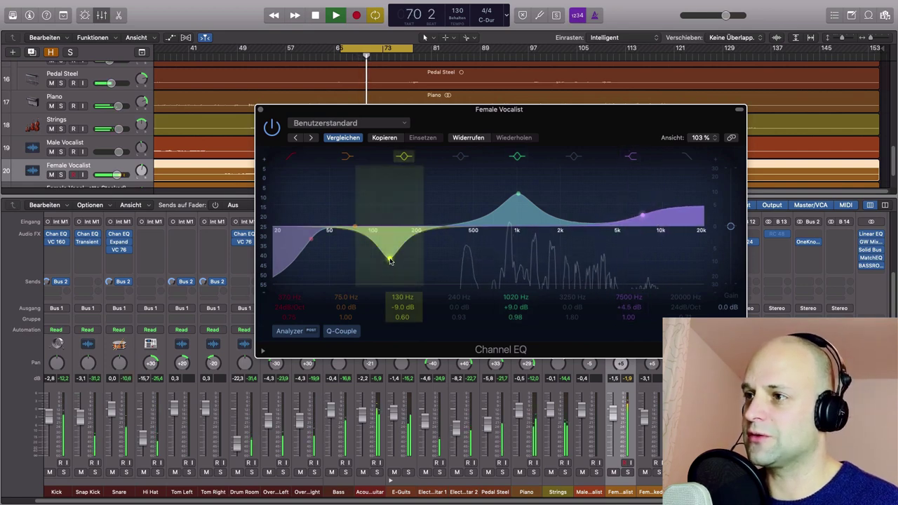
pyautogui.moveTo(390, 259); pyautogui.dragTo(380, 248)
pyautogui.moveTo(523, 195); pyautogui.dragTo(520, 215)
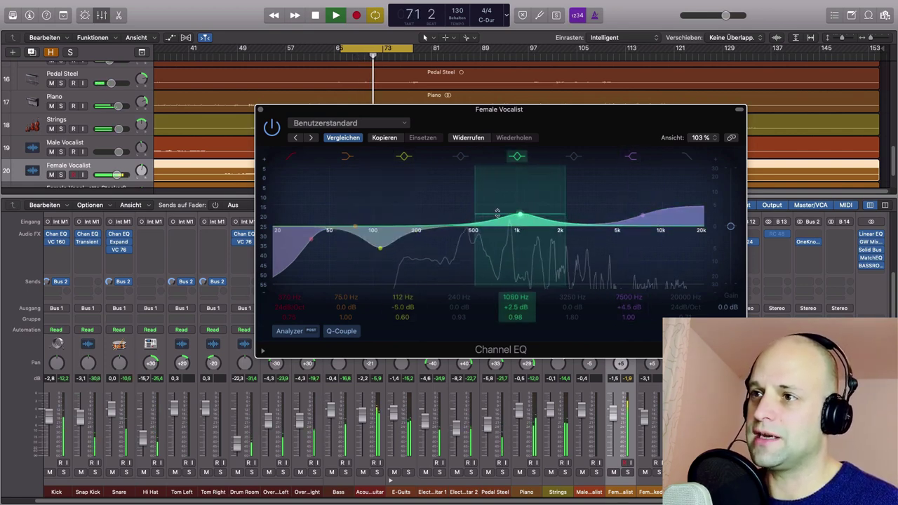
pyautogui.moveTo(295, 233); pyautogui.dragTo(308, 240)
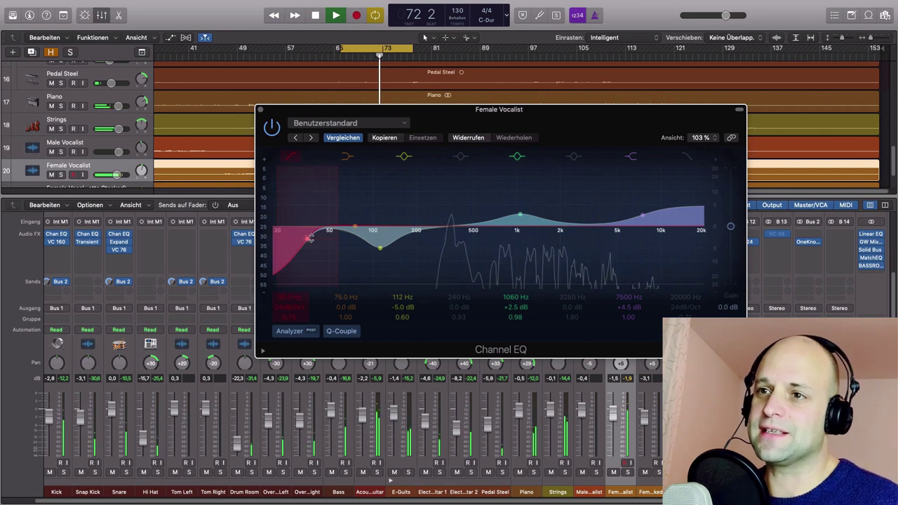
# Compare the vocal with the Channel EQ bypassed and active, and close the EQ window
pyautogui.click(270, 126)
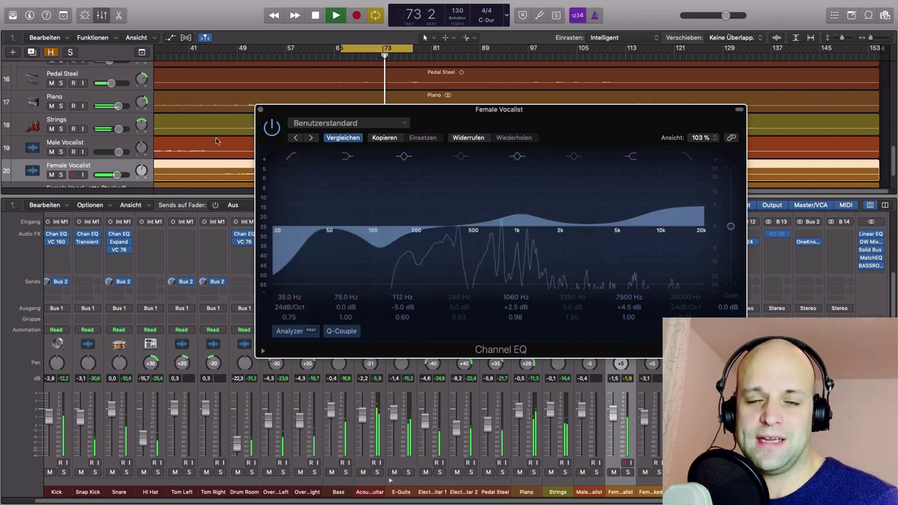
pyautogui.click(270, 125)
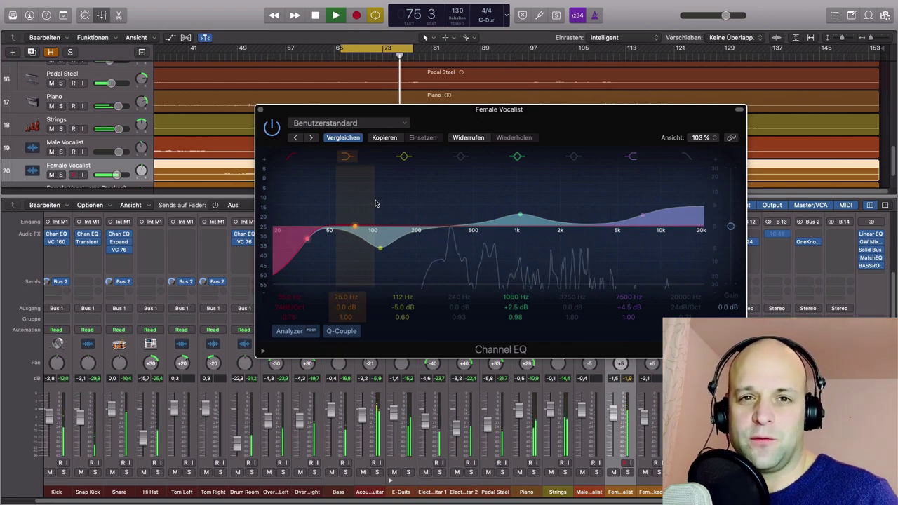
pyautogui.click(258, 109)
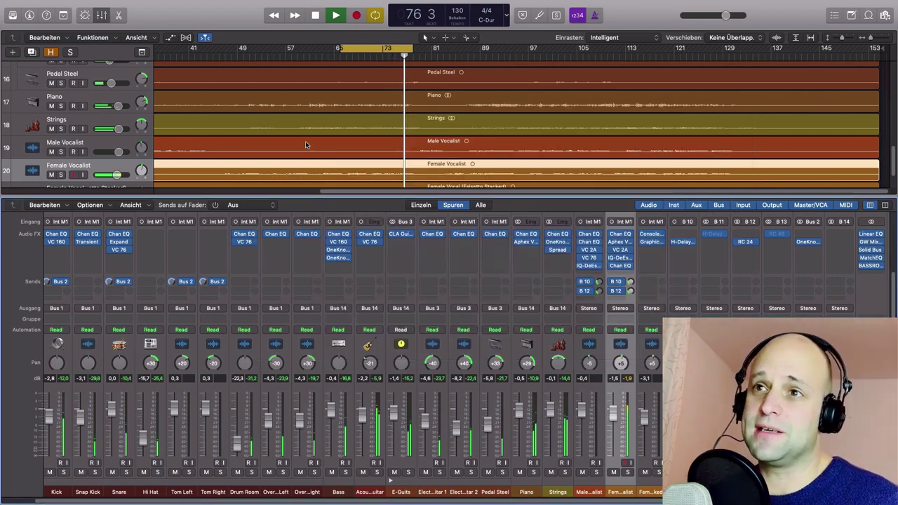
# Open the Vintage Console EQ and Vintage Graphic EQ on the falsetto vocal channel, arrange their windows and try the console EQ's controls
pyautogui.click(654, 236)
pyautogui.click(653, 244)
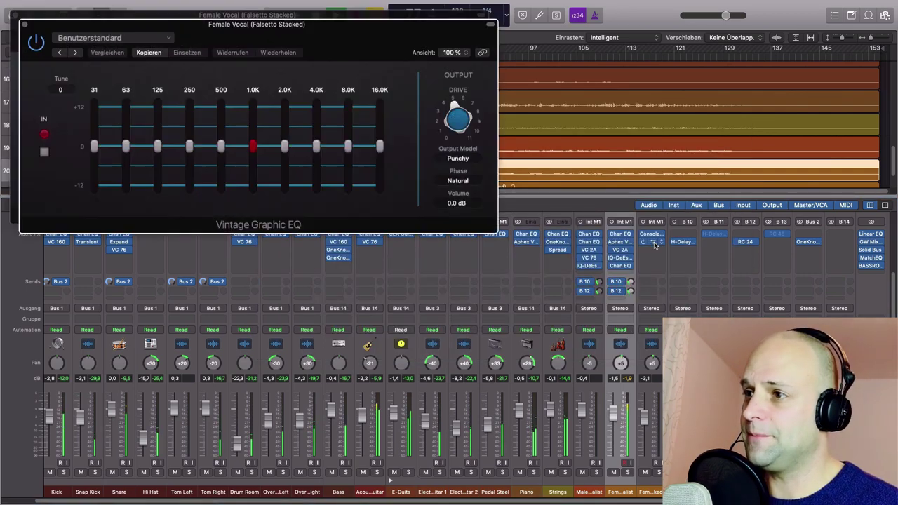
pyautogui.moveTo(366, 44); pyautogui.dragTo(531, 55)
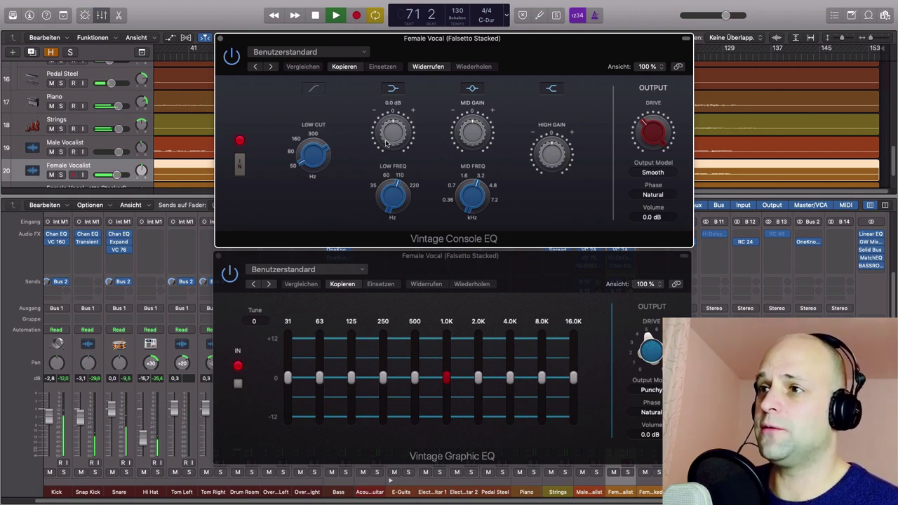
pyautogui.moveTo(306, 161); pyautogui.dragTo(306, 151)
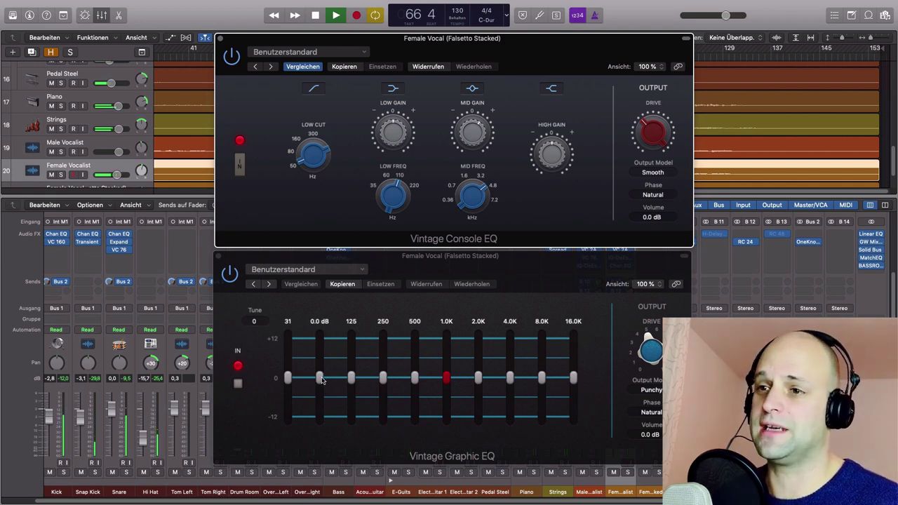
# Boost the graphic EQ's 63, 125, 1.0K and 2.0K bands, cut 250, 500 and 4.0K, and close both vintage EQ windows
pyautogui.moveTo(321, 380); pyautogui.dragTo(321, 368)
pyautogui.moveTo(382, 378); pyautogui.dragTo(415, 393)
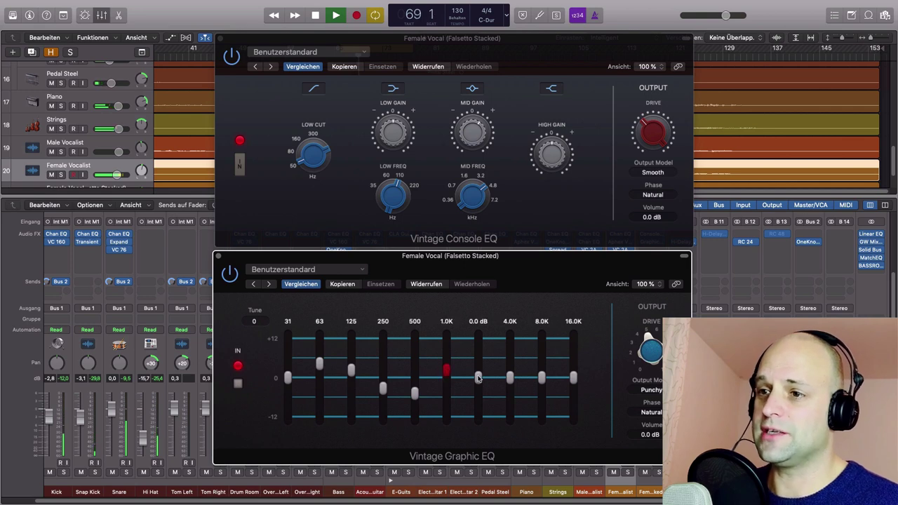
pyautogui.moveTo(515, 379); pyautogui.dragTo(514, 390)
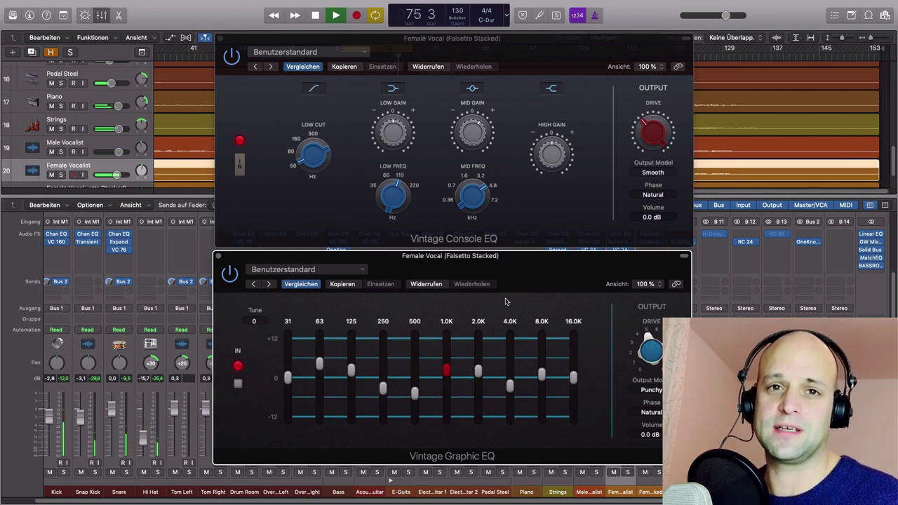
pyautogui.click(216, 257)
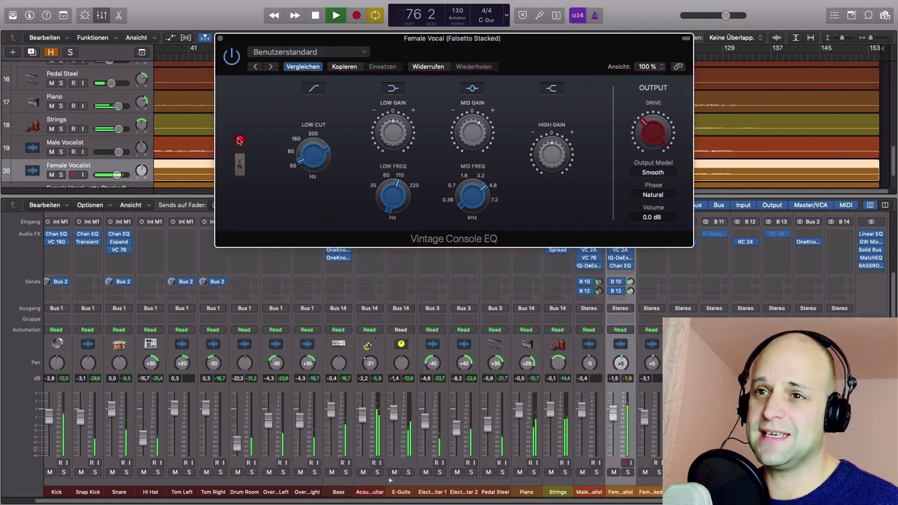
pyautogui.click(222, 39)
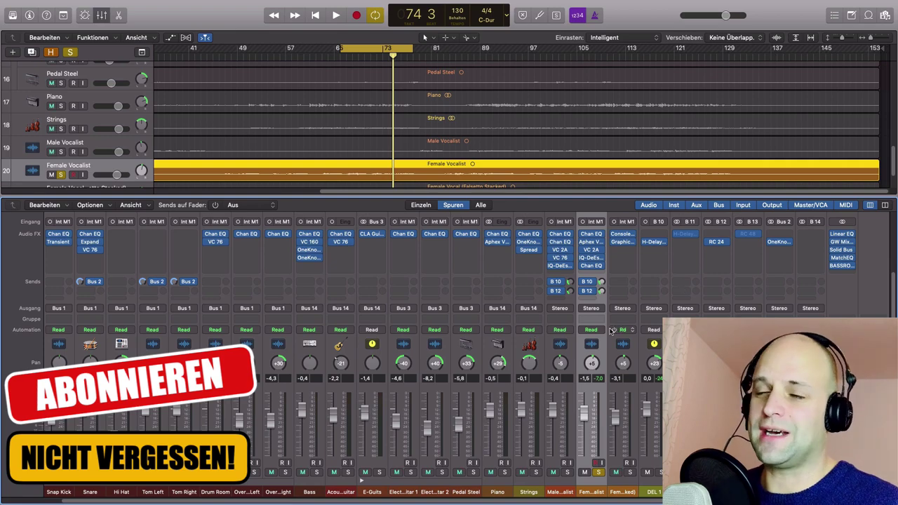
# Open the last Channel EQ on the soloed Female Vocalist channel and enable its low cut filter
pyautogui.click(590, 265)
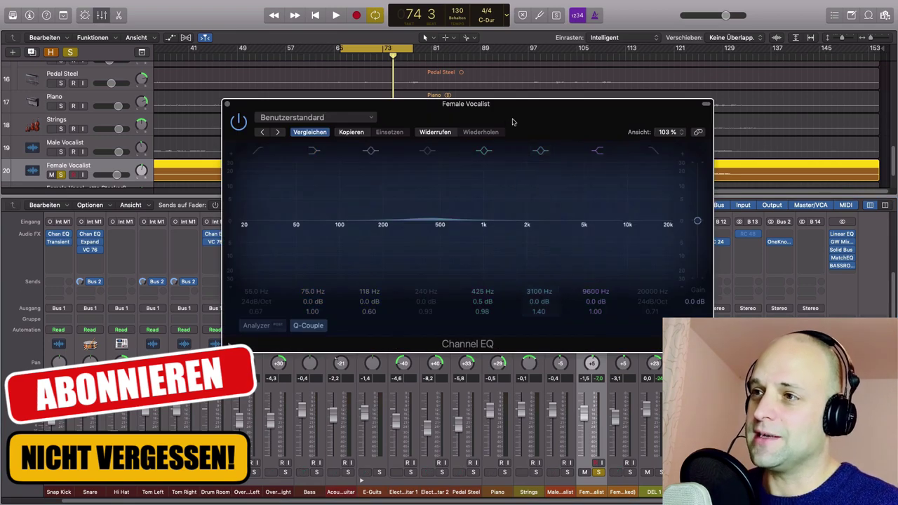
pyautogui.moveTo(512, 122); pyautogui.dragTo(501, 88)
pyautogui.click(256, 116)
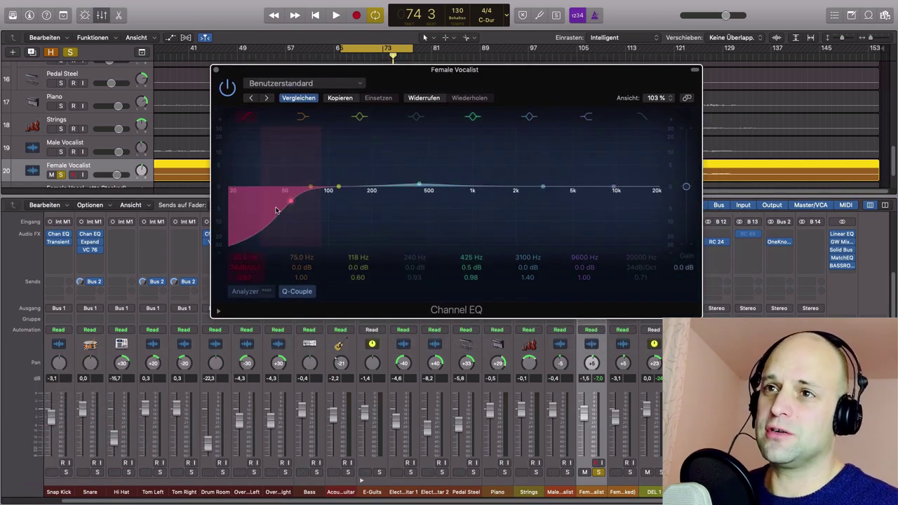
# Set the vocal EQ's mid bands to -5.5 dB at 390 Hz and +3.5 dB at 2900 Hz, and the high shelf to +5.5 dB at 8400 Hz
pyautogui.moveTo(419, 186); pyautogui.dragTo(413, 208)
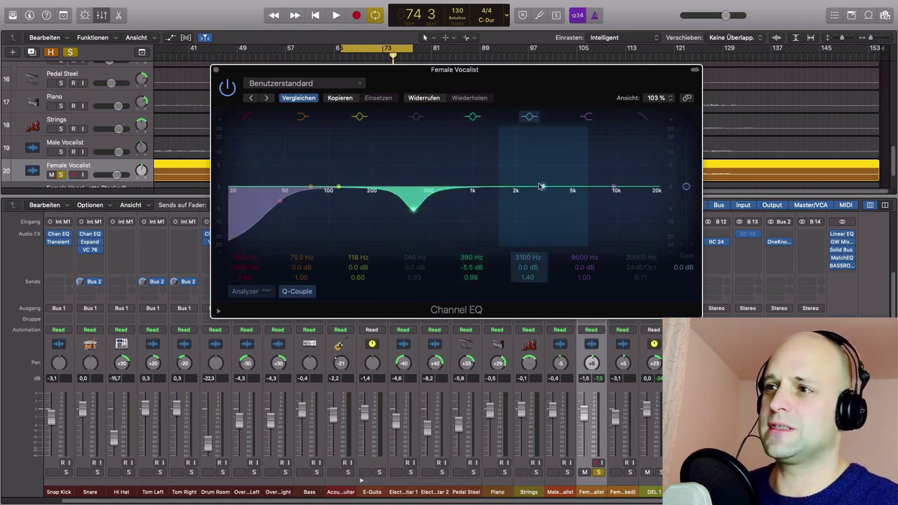
pyautogui.moveTo(540, 186); pyautogui.dragTo(538, 171)
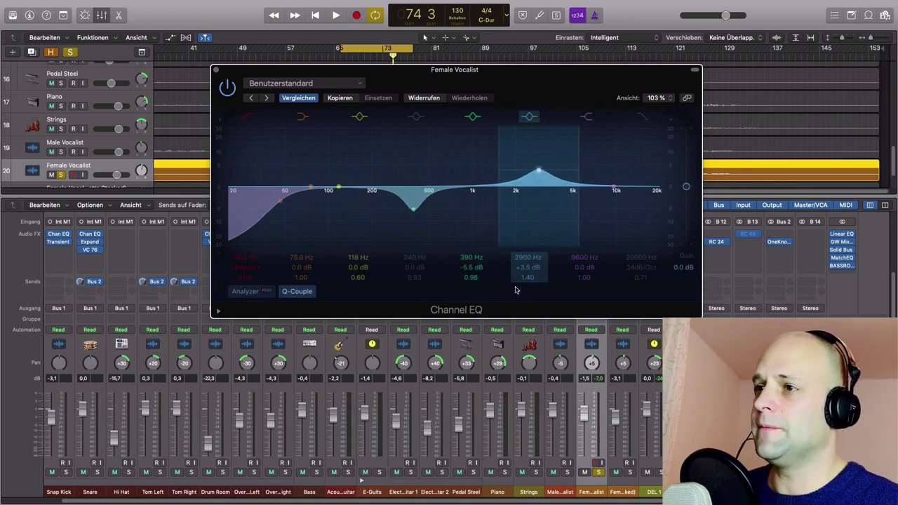
pyautogui.moveTo(615, 190); pyautogui.dragTo(602, 175)
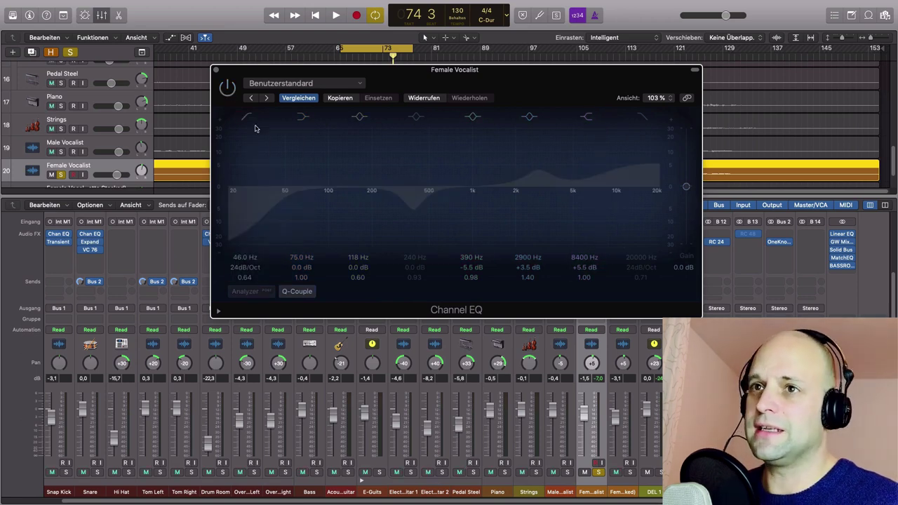
# During playback, set the high shelf to 7400 Hz +10.5 dB, 2800 Hz to +5.5 dB, 390 Hz to -5.0 dB, and low cut just below 100 Hz
pyautogui.press('space')
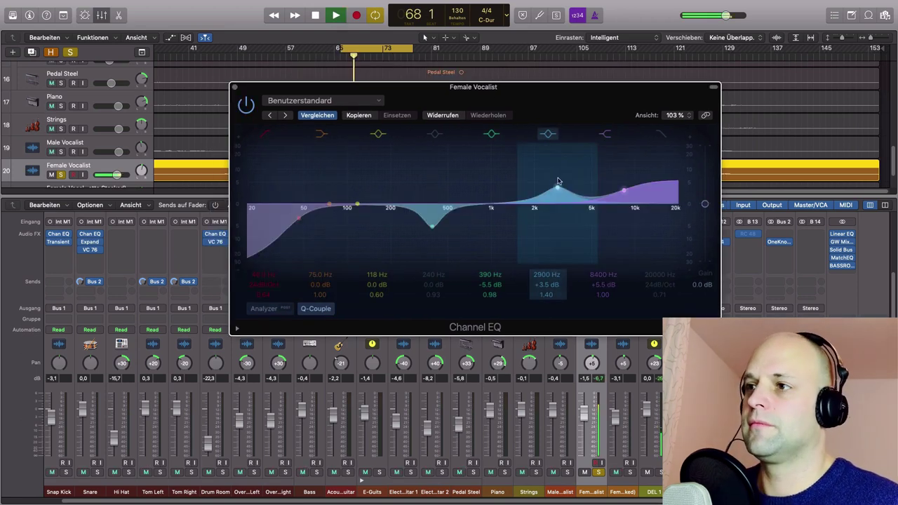
pyautogui.moveTo(625, 190)
pyautogui.mouseDown()
pyautogui.moveTo(629, 182)
pyautogui.moveTo(617, 181)
pyautogui.mouseUp()
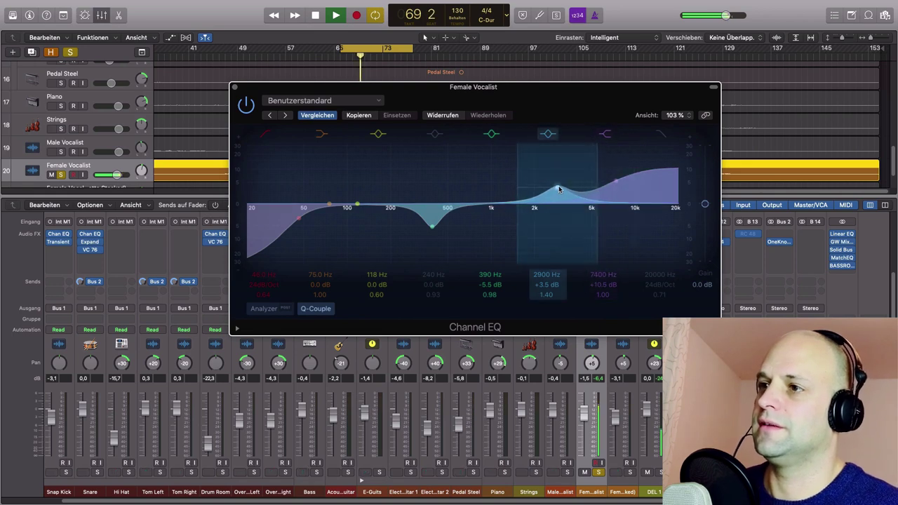
pyautogui.moveTo(559, 189); pyautogui.dragTo(556, 181)
pyautogui.moveTo(432, 226); pyautogui.dragTo(433, 225)
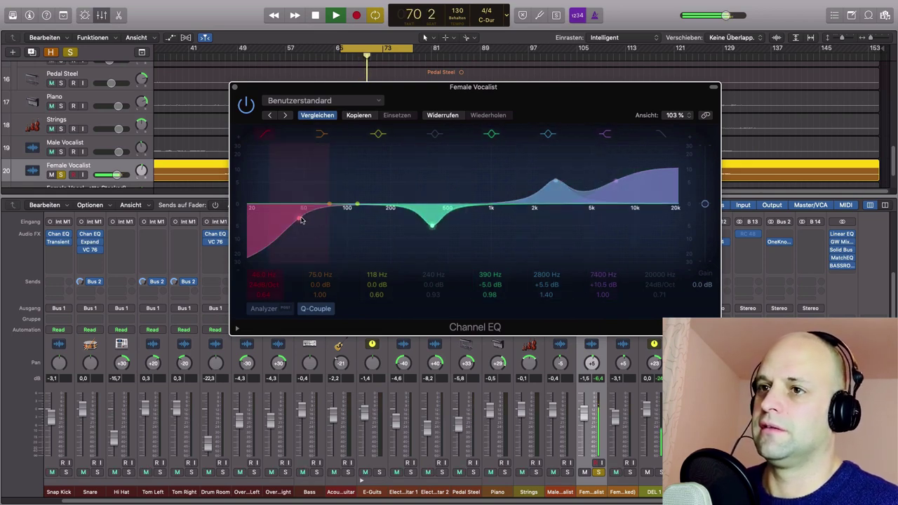
pyautogui.moveTo(301, 220); pyautogui.dragTo(345, 217)
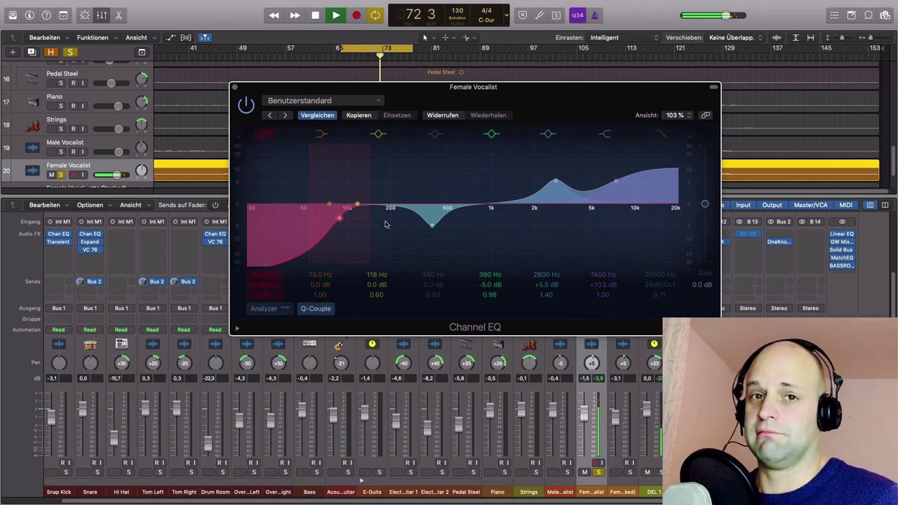
# Stop playback, reduce the high shelf to +2.5 dB at 8400 Hz and the 2800 Hz band to +4.5 dB, and close the EQ
pyautogui.press('space')
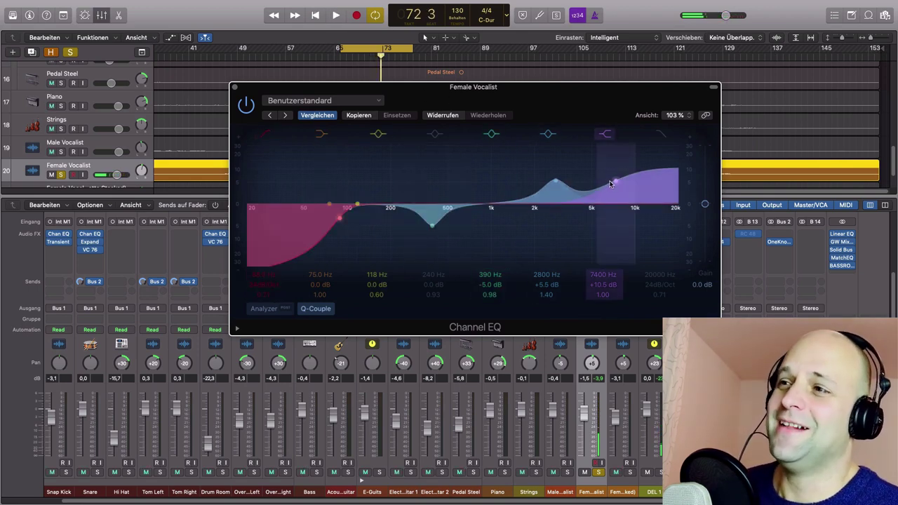
pyautogui.moveTo(615, 181); pyautogui.dragTo(624, 198)
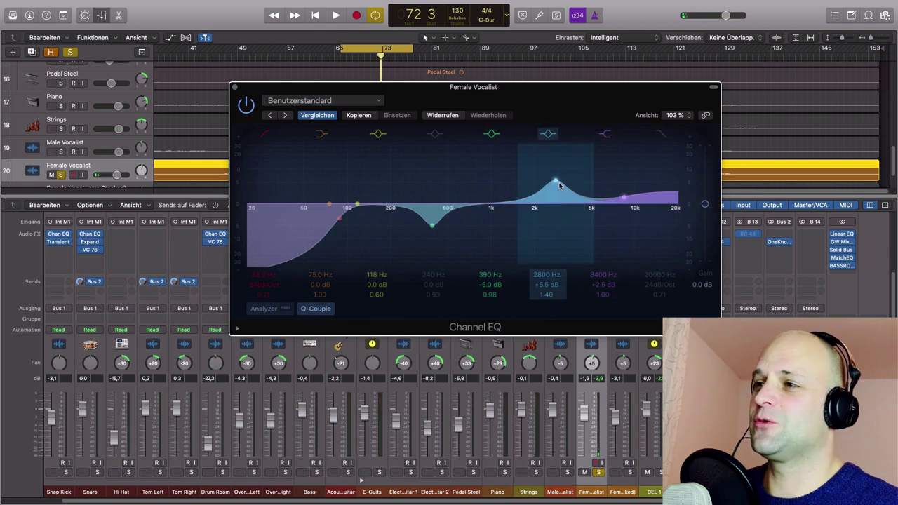
pyautogui.moveTo(559, 185); pyautogui.dragTo(557, 188)
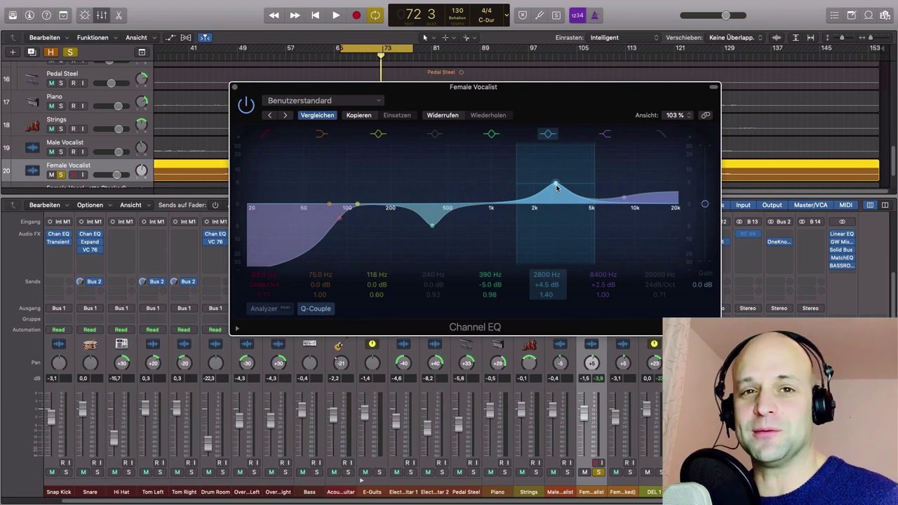
pyautogui.press('super+w')
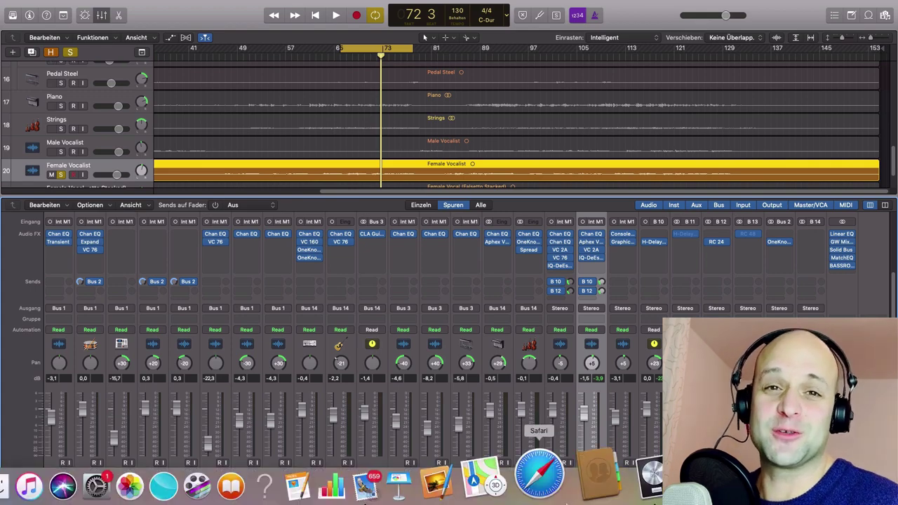
# Select the Acoustic Guitar channel, start playback and turn off the Female Vocalist channel's solo
pyautogui.hscroll(-2, 431, 409)
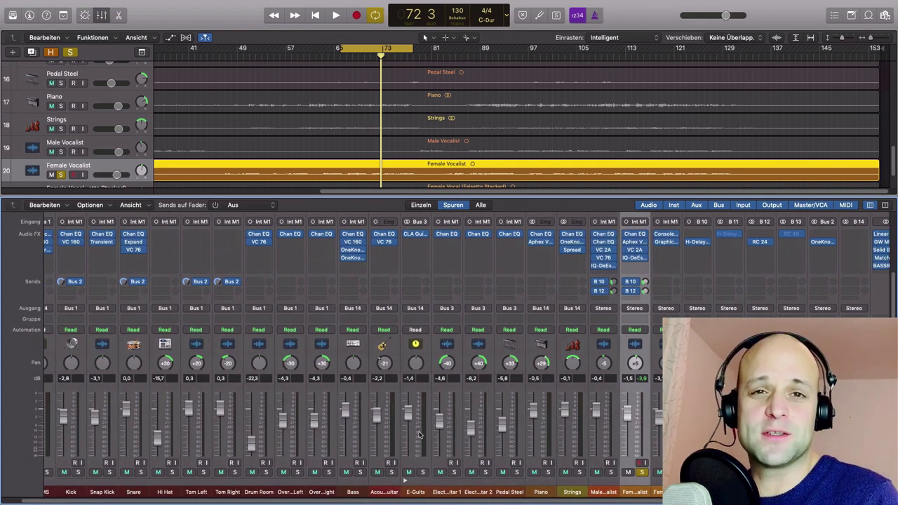
pyautogui.hscroll(-1, 432, 431)
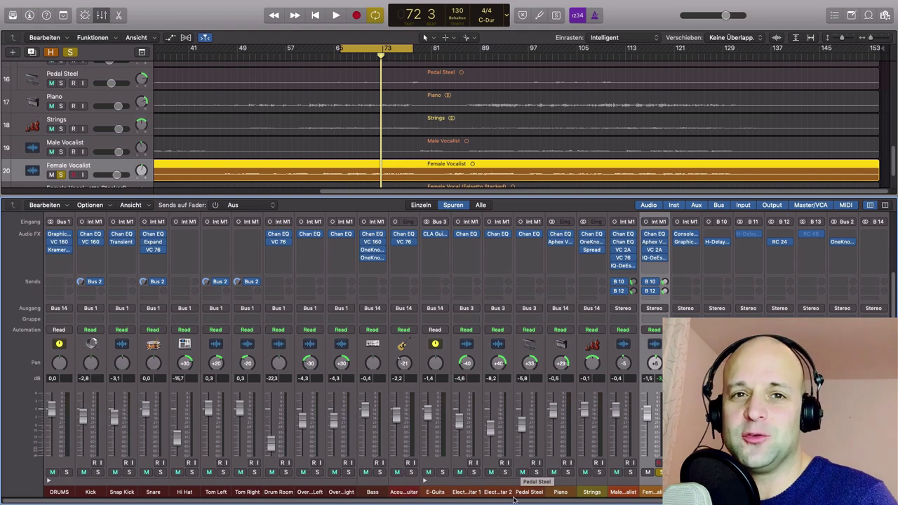
pyautogui.click(412, 493)
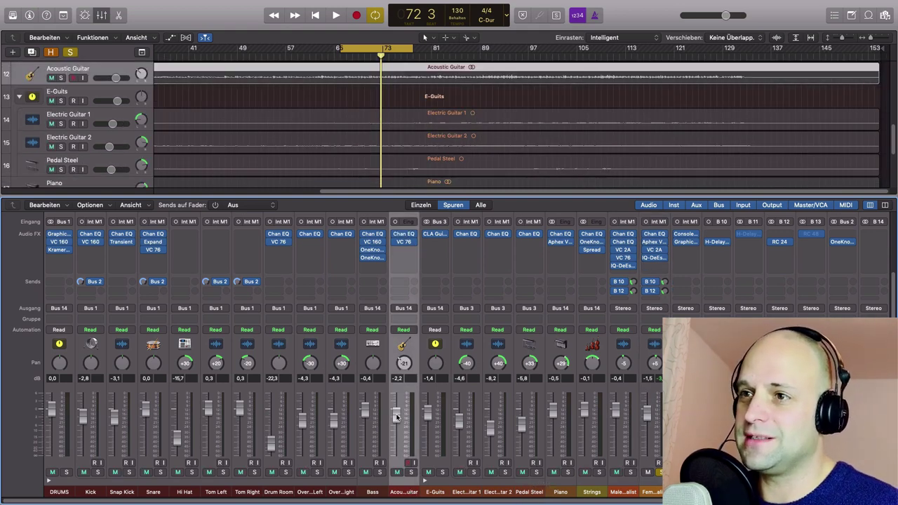
pyautogui.press('space')
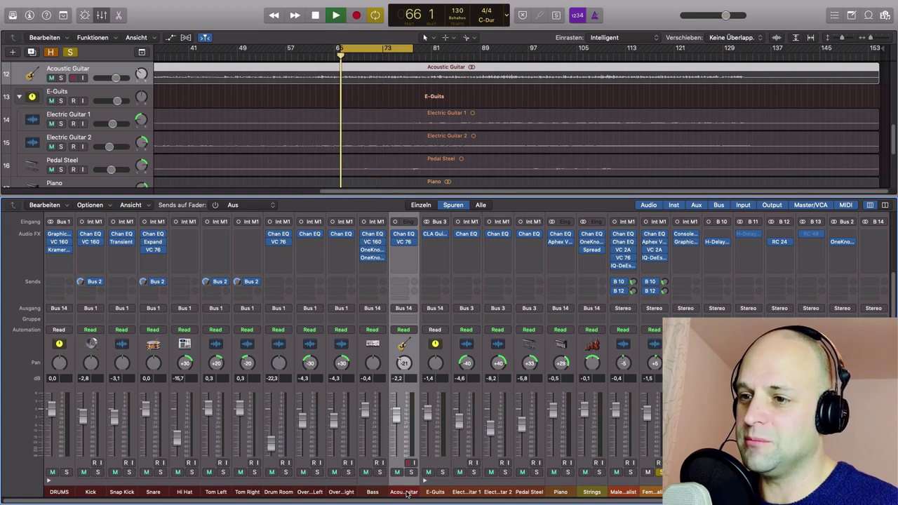
pyautogui.click(660, 472)
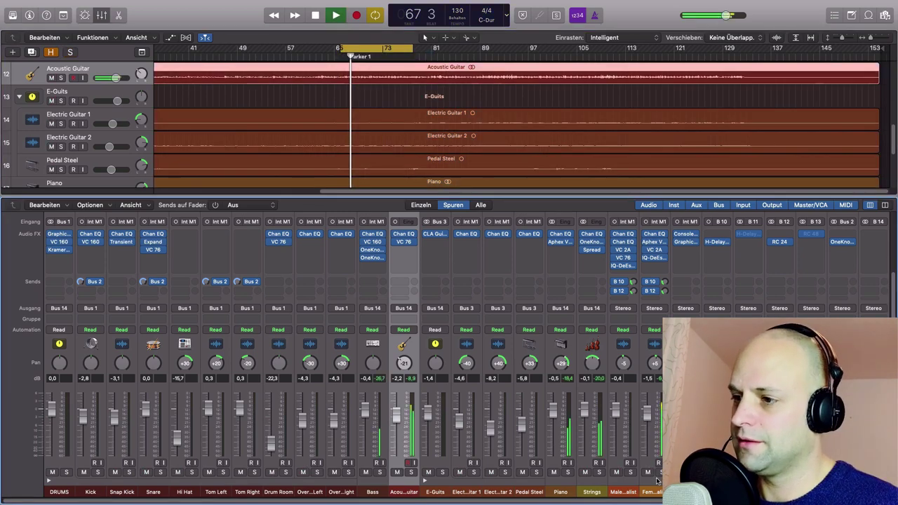
# Solo the Acoustic Guitar channel, listen to it alone and stop playback
pyautogui.scroll(1, 412, 478)
pyautogui.click(412, 475)
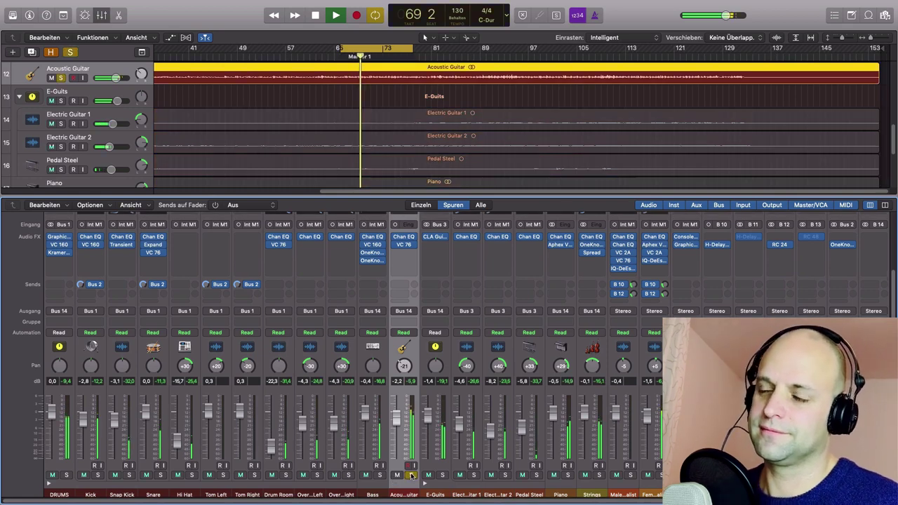
pyautogui.scroll(5, 412, 361)
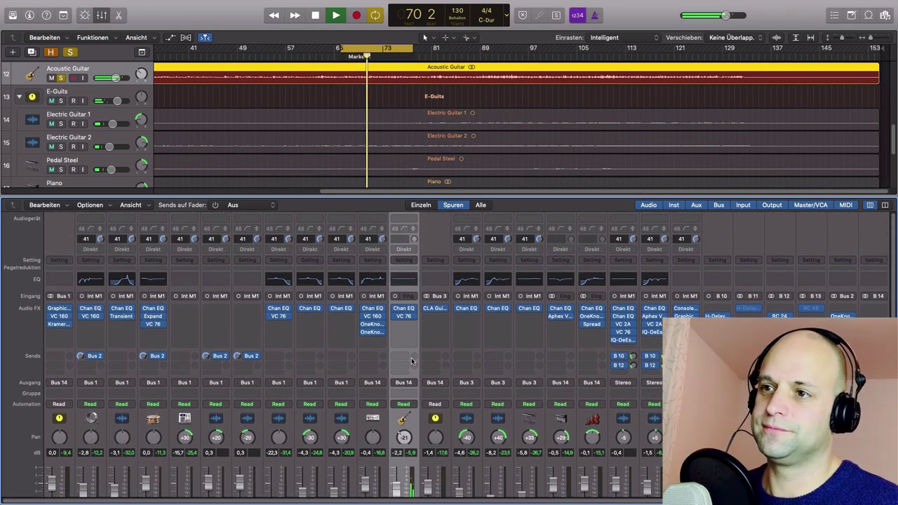
pyautogui.scroll(-2, 410, 362)
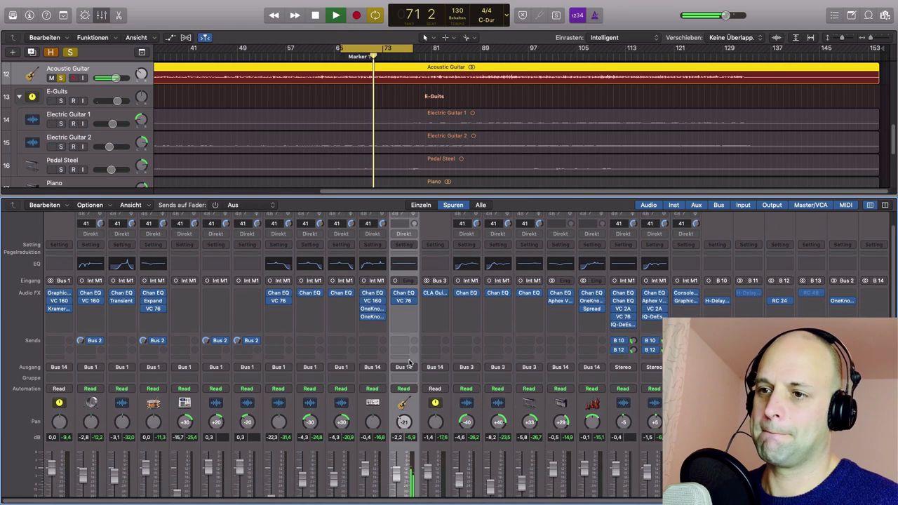
pyautogui.press('space')
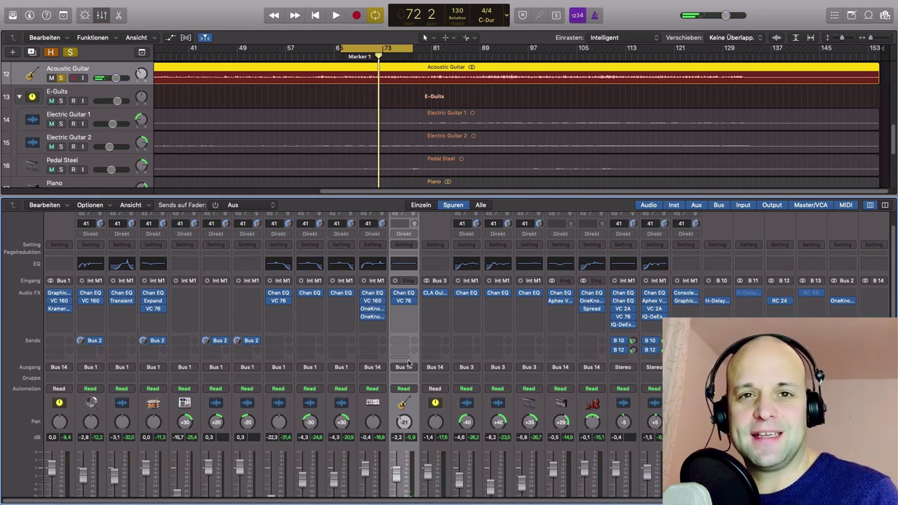
# Open the Acoustic Guitar's Channel EQ and enable its low cut with the cutoff just above 100 Hz
pyautogui.click(411, 267)
pyautogui.scroll(-3, 547, 491)
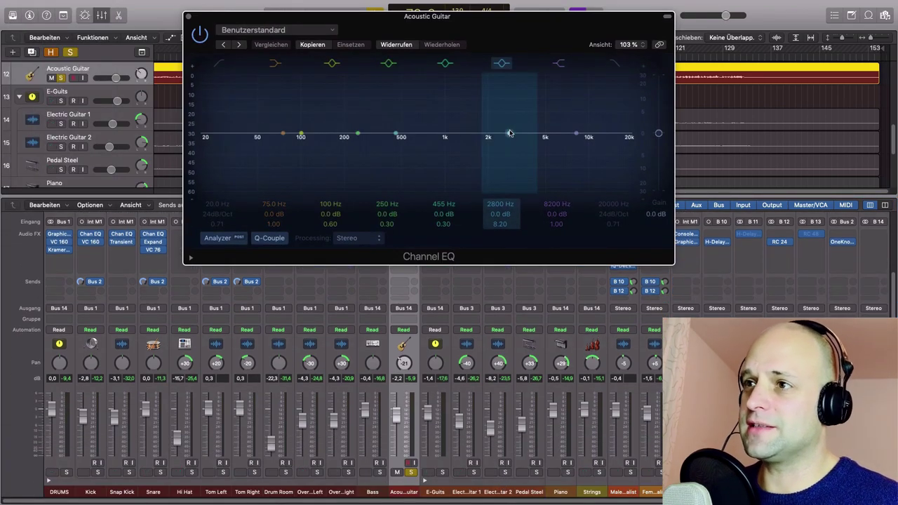
pyautogui.click(223, 66)
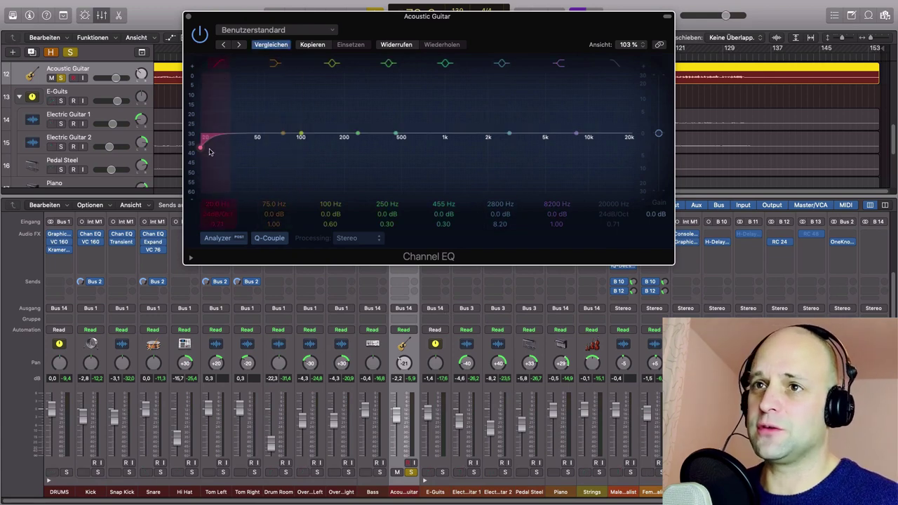
pyautogui.moveTo(211, 150); pyautogui.dragTo(317, 146)
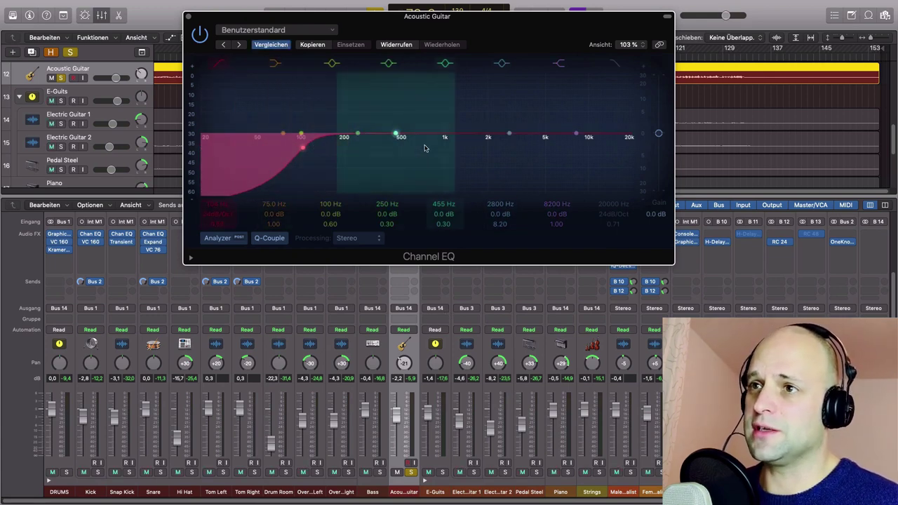
# Move the guitar EQ's 2800 Hz band to 5200 Hz at +2.0 dB with a Q of 0.79, and try the high cut
pyautogui.moveTo(510, 134); pyautogui.dragTo(550, 113)
pyautogui.moveTo(494, 224); pyautogui.dragTo(494, 261)
pyautogui.moveTo(549, 113); pyautogui.dragTo(546, 124)
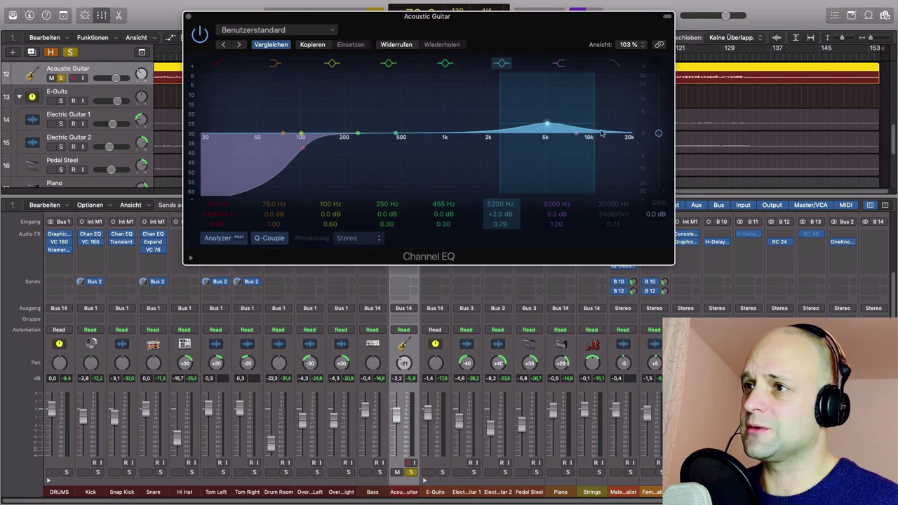
pyautogui.click(615, 63)
pyautogui.click(618, 62)
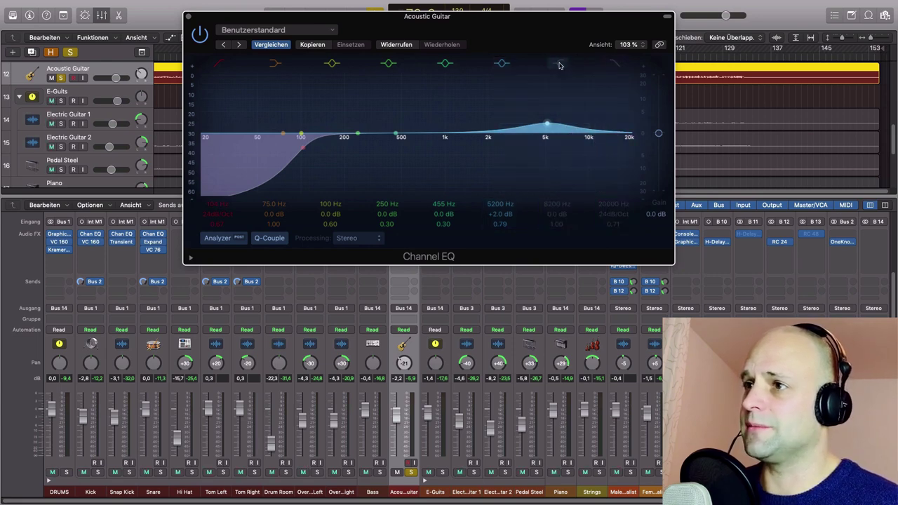
# Raise the guitar EQ's 5200 Hz band to +7.0 dB at 4550 Hz, and toggle the high shelf off and on
pyautogui.moveTo(579, 135)
pyautogui.mouseDown()
pyautogui.moveTo(581, 118)
pyautogui.moveTo(569, 124)
pyautogui.mouseUp()
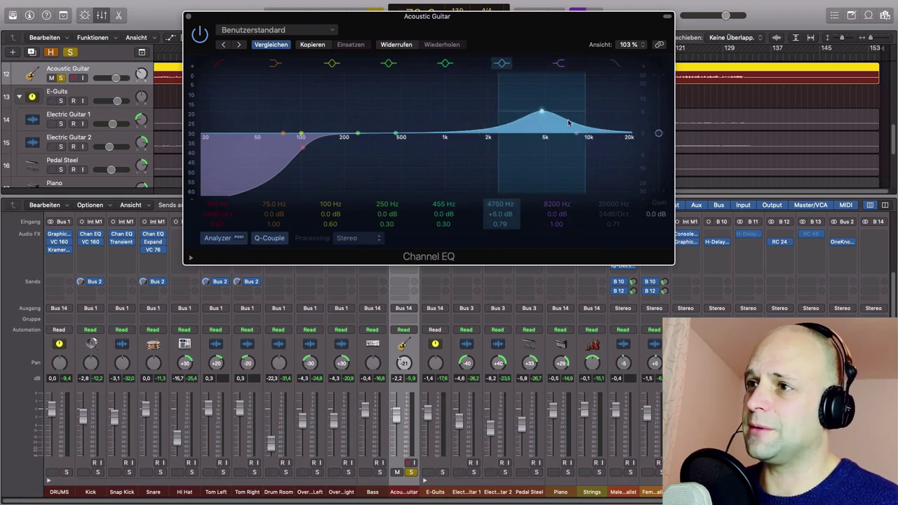
pyautogui.click(559, 64)
pyautogui.click(559, 63)
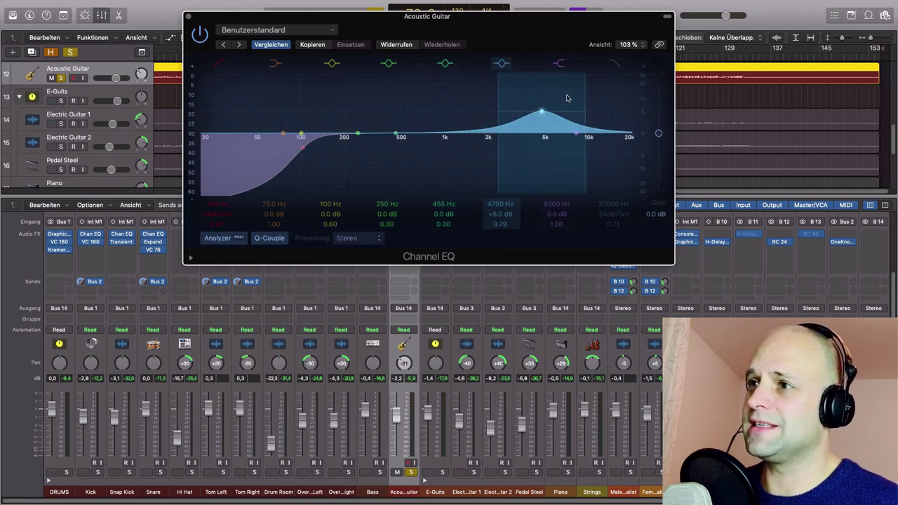
pyautogui.moveTo(578, 136); pyautogui.dragTo(576, 131)
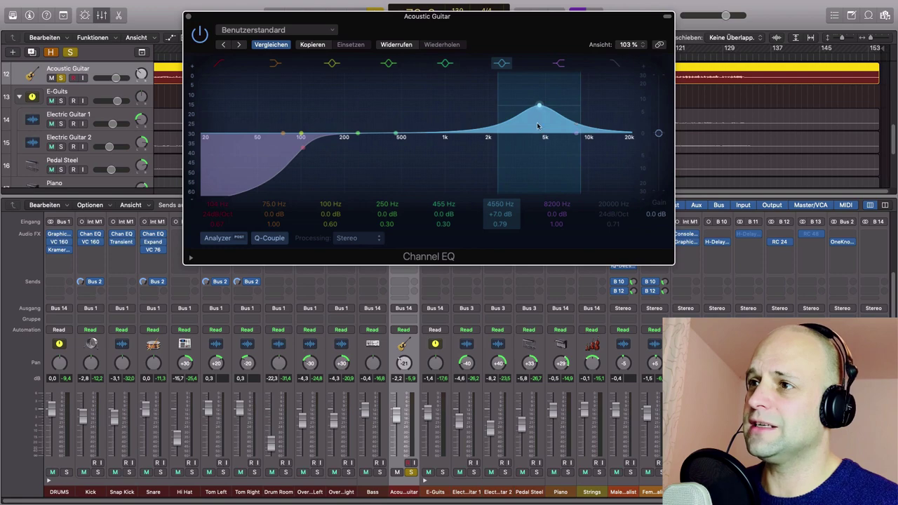
pyautogui.moveTo(456, 16); pyautogui.dragTo(665, 49)
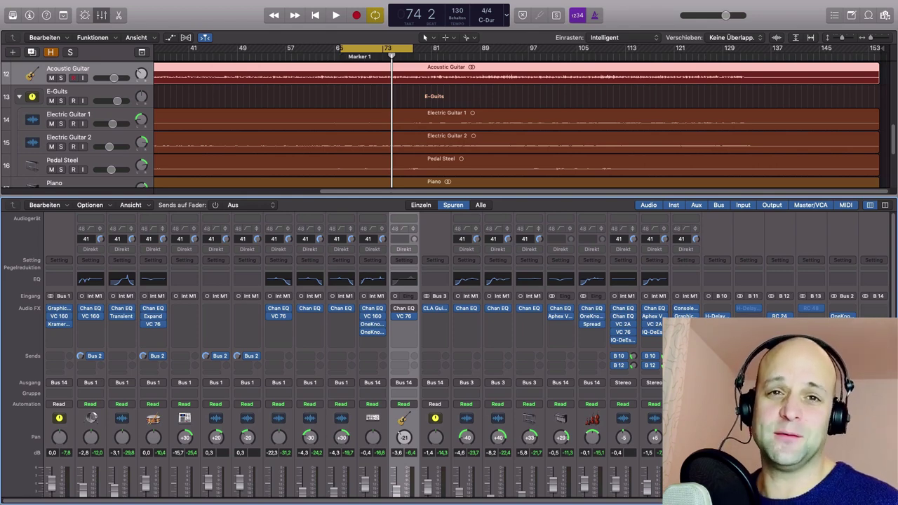
# Open the Linear Phase EQ on the Stereo Out channel and place its window over the mixer
pyautogui.hscroll(3, 449, 358)
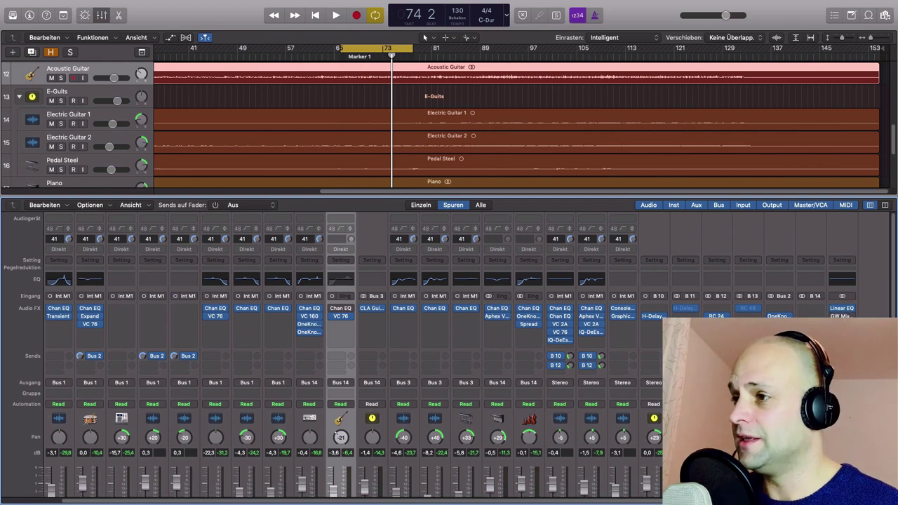
pyautogui.click(842, 309)
pyautogui.moveTo(383, 37); pyautogui.dragTo(533, 115)
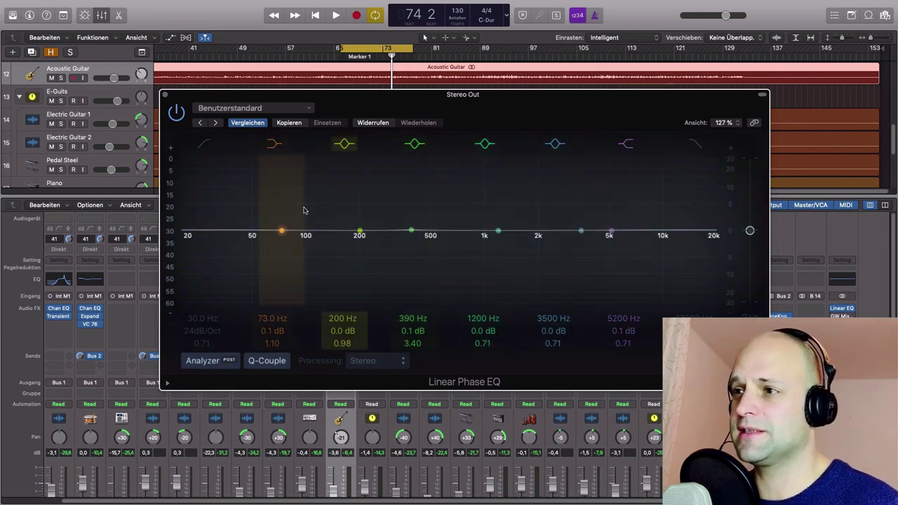
pyautogui.moveTo(523, 118); pyautogui.dragTo(502, 111)
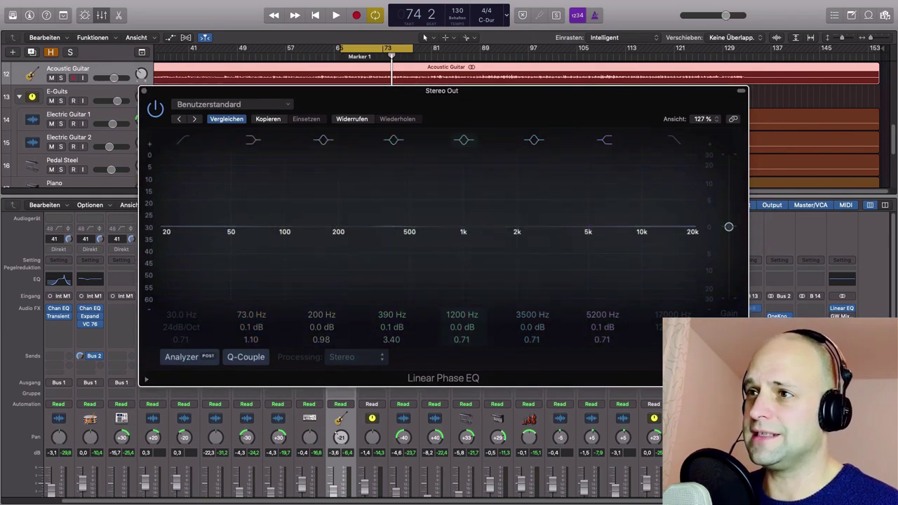
pyautogui.scroll(-3, 361, 482)
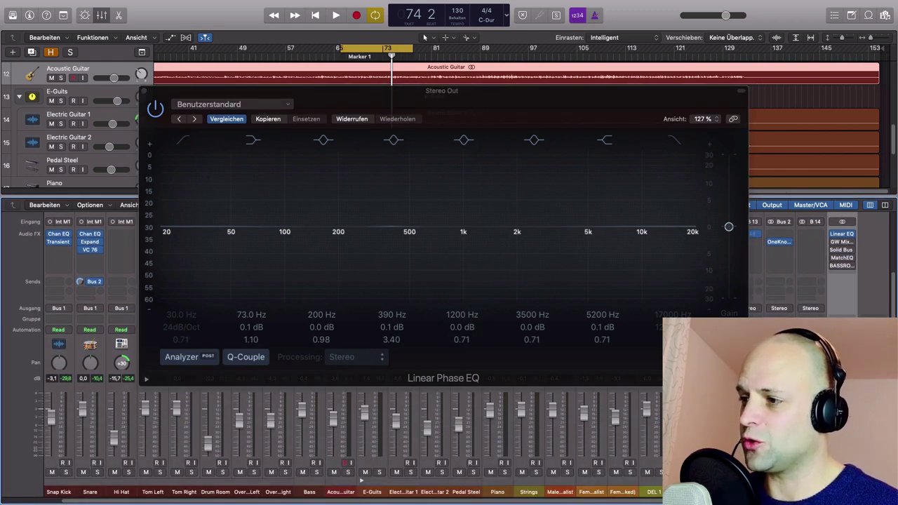
pyautogui.moveTo(525, 114); pyautogui.dragTo(550, 114)
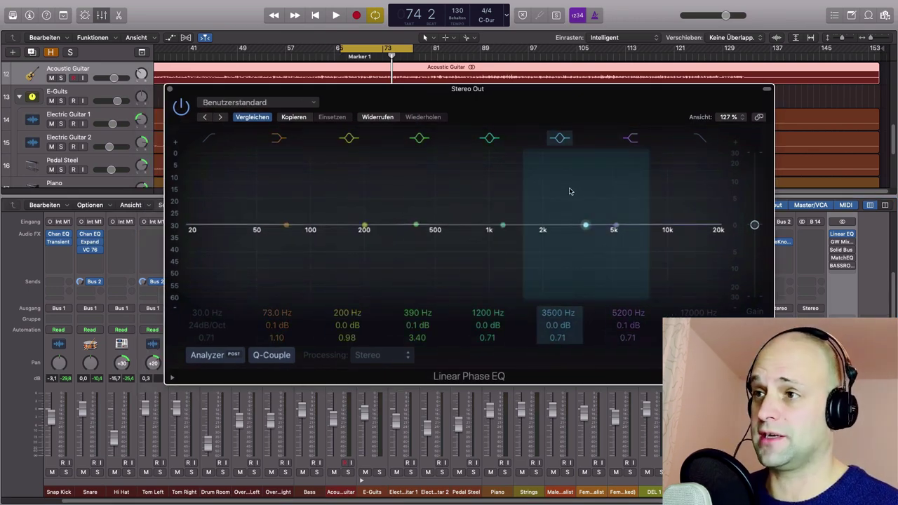
# During playback, set the Stereo Out EQ's low shelf to +1.5 dB at 78 Hz, 400 Hz to -1.4 dB, and high shelf to +1.9 dB at 5300 Hz
pyautogui.press('space')
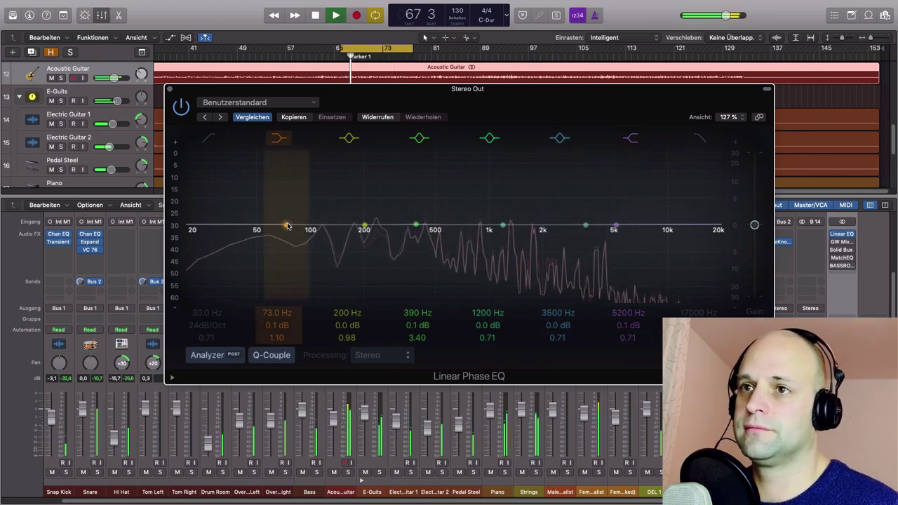
pyautogui.moveTo(286, 225); pyautogui.dragTo(290, 218)
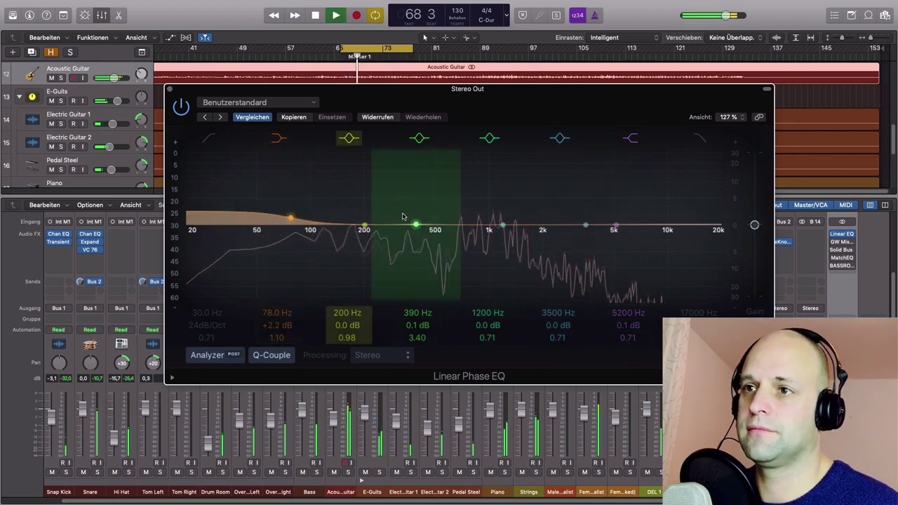
pyautogui.moveTo(416, 225)
pyautogui.mouseDown()
pyautogui.moveTo(427, 201)
pyautogui.moveTo(415, 177)
pyautogui.moveTo(405, 177)
pyautogui.moveTo(418, 232)
pyautogui.mouseUp()
pyautogui.moveTo(288, 220); pyautogui.dragTo(290, 223)
pyautogui.moveTo(618, 226); pyautogui.dragTo(620, 220)
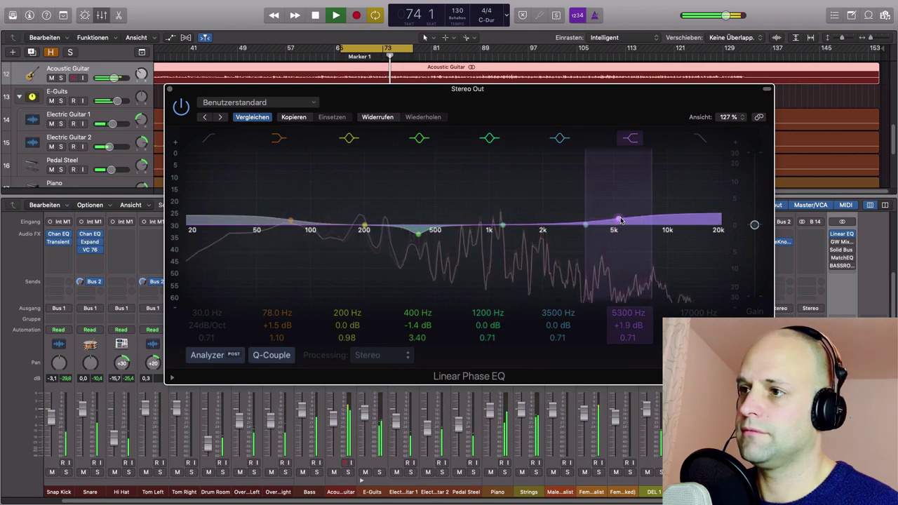
# Compare the mix with the Linear Phase EQ bypassed and re-enabled, stop playback, and slightly lower the high shelf
pyautogui.click(181, 107)
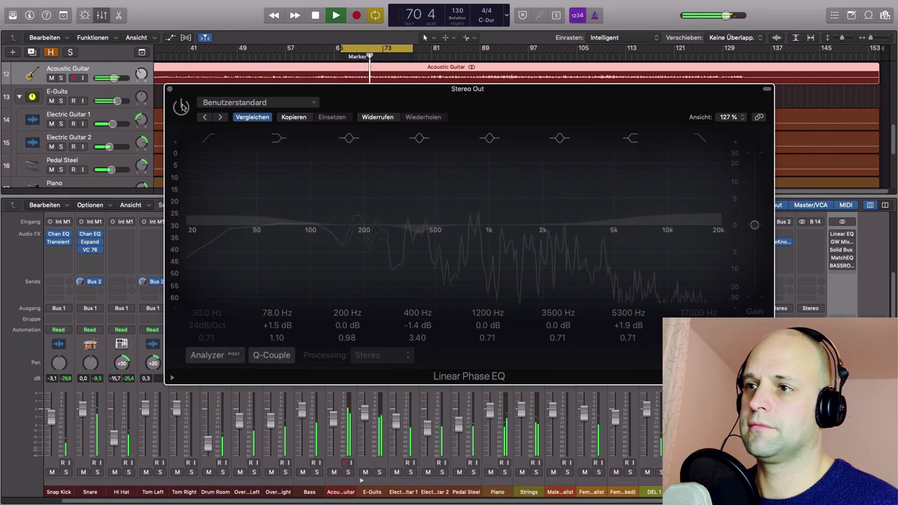
pyautogui.click(181, 107)
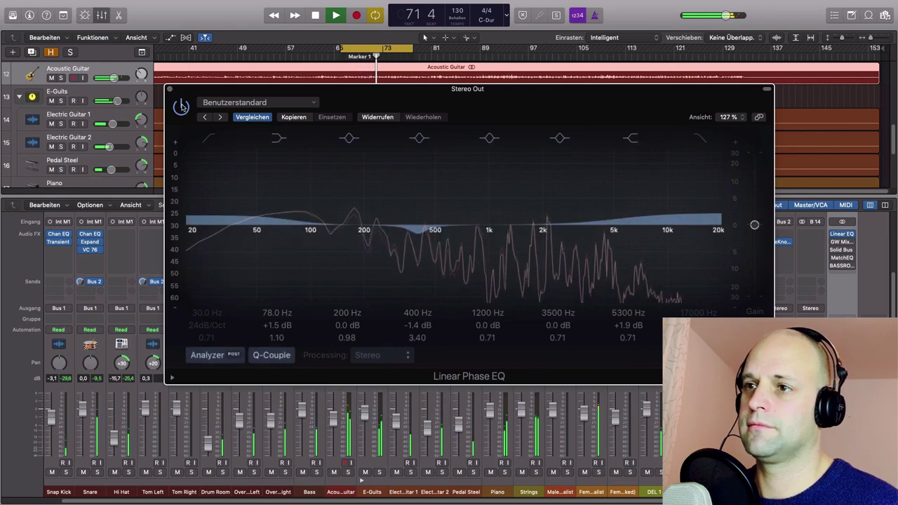
pyautogui.press('space')
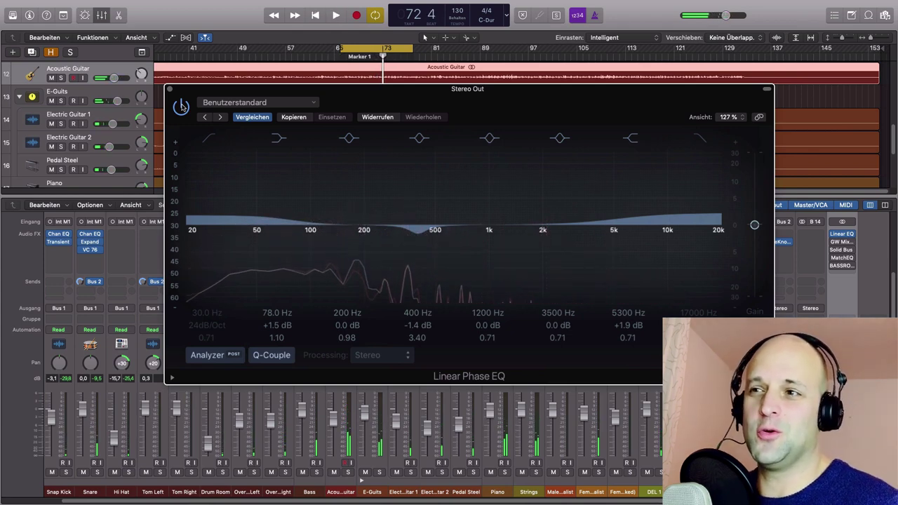
pyautogui.moveTo(577, 116); pyautogui.dragTo(558, 131)
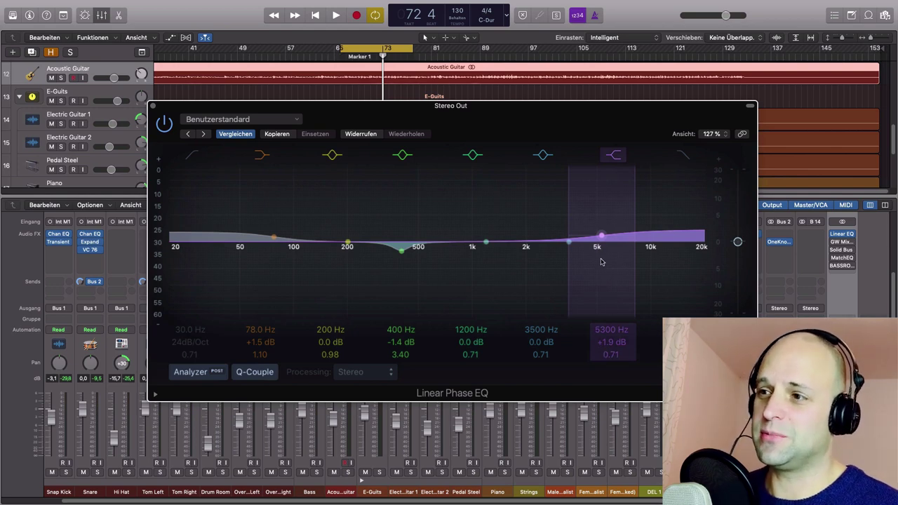
pyautogui.moveTo(601, 236); pyautogui.dragTo(601, 239)
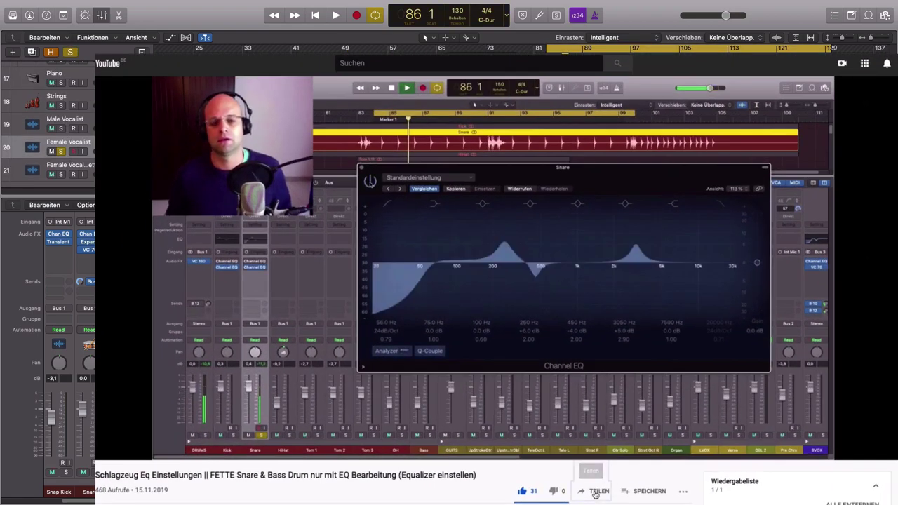
pyautogui.click(597, 492)
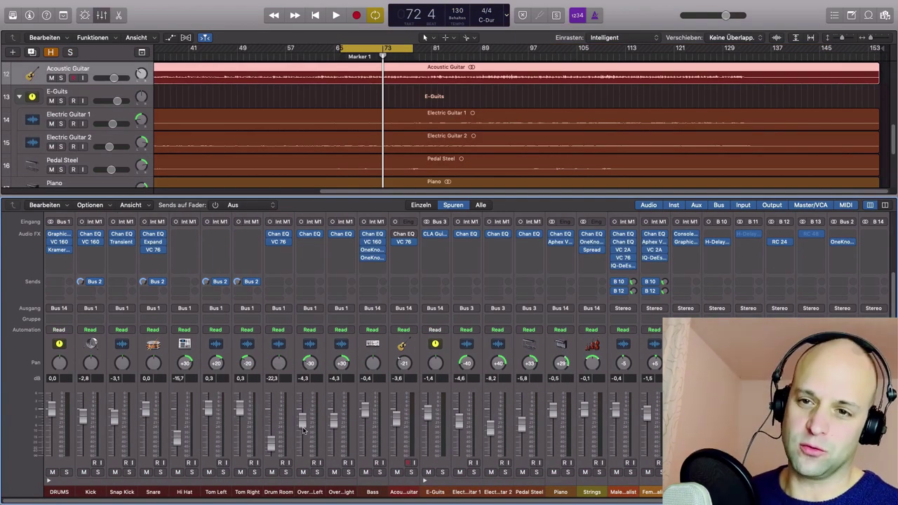
# Open the Kick channel's Channel EQ, and set its 465 Hz band to +7.5 dB at 580 Hz and its 345 Hz band to -7.0 dB at 370 Hz
pyautogui.click(91, 493)
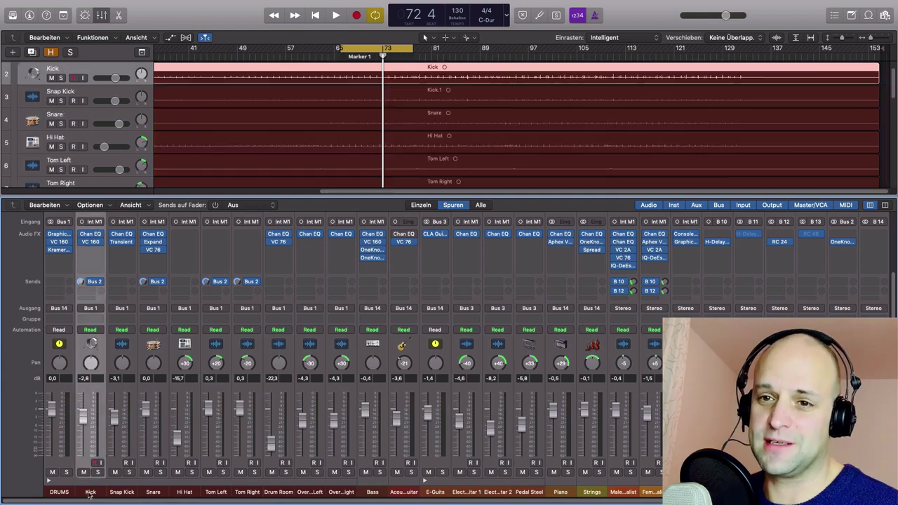
pyautogui.click(94, 235)
pyautogui.moveTo(288, 40); pyautogui.dragTo(439, 70)
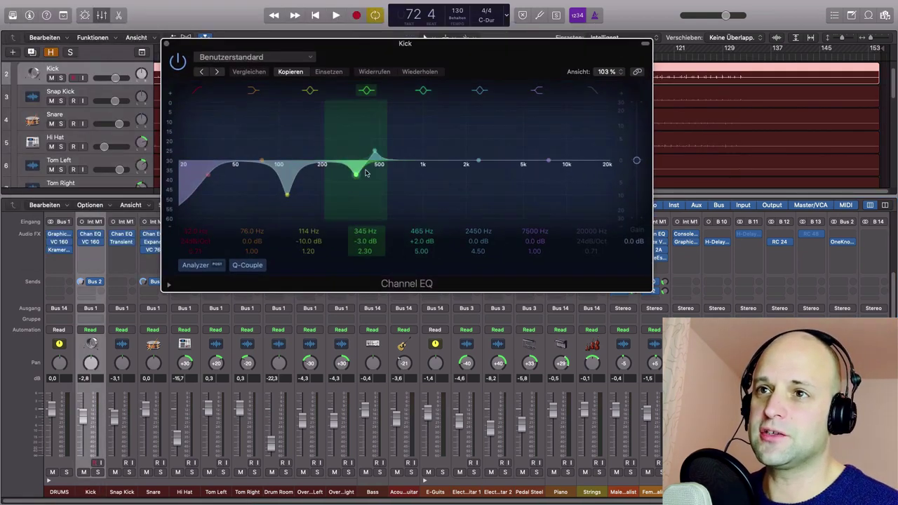
pyautogui.moveTo(374, 155); pyautogui.dragTo(391, 138)
pyautogui.moveTo(356, 173); pyautogui.dragTo(360, 186)
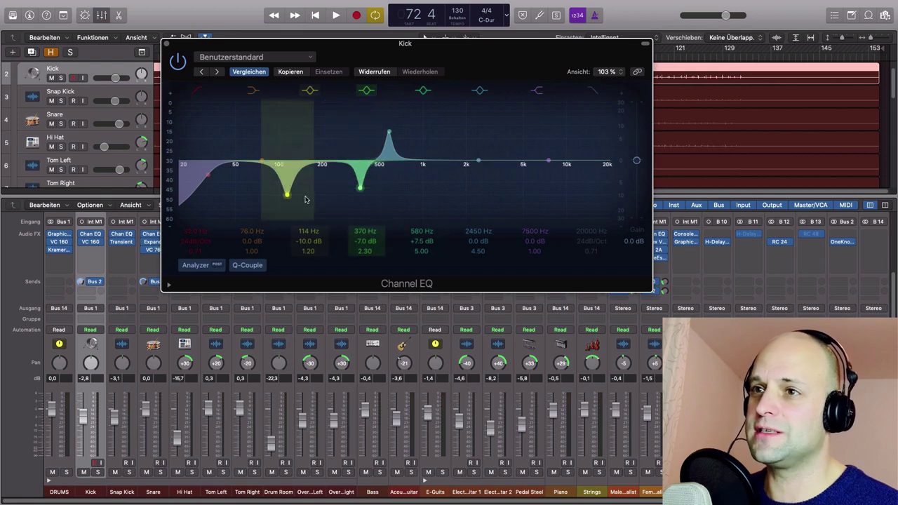
# Set the kick EQ's 114 Hz band to -6.0 dB with Q 0.60 and its 2450 Hz band to 4800 Hz, +6.0 dB, Q 1.90, and close the EQ
pyautogui.moveTo(303, 236); pyautogui.dragTo(307, 259)
pyautogui.moveTo(477, 162); pyautogui.dragTo(521, 135)
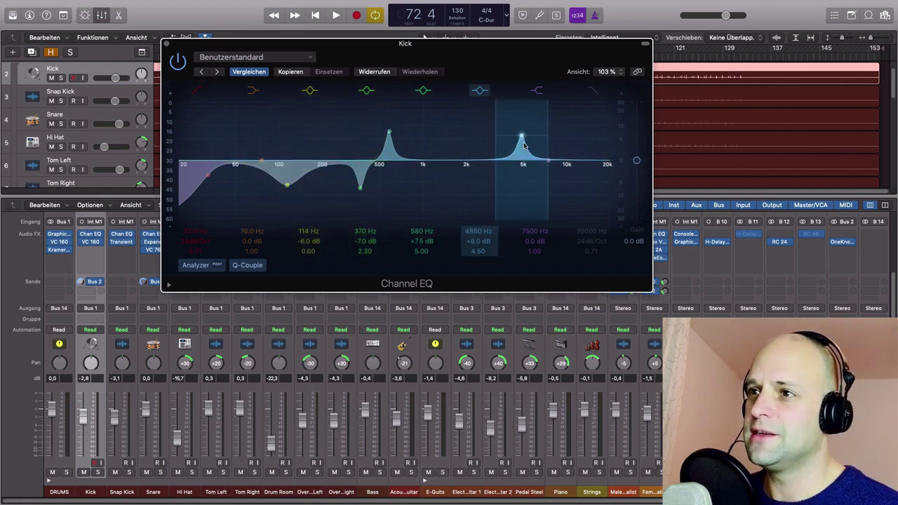
pyautogui.moveTo(475, 251); pyautogui.dragTo(474, 246)
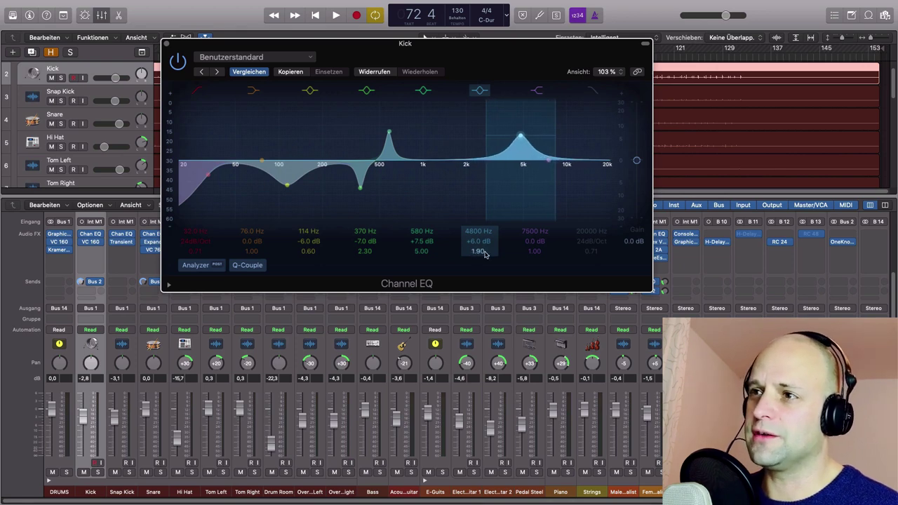
pyautogui.moveTo(569, 62); pyautogui.dragTo(546, 70)
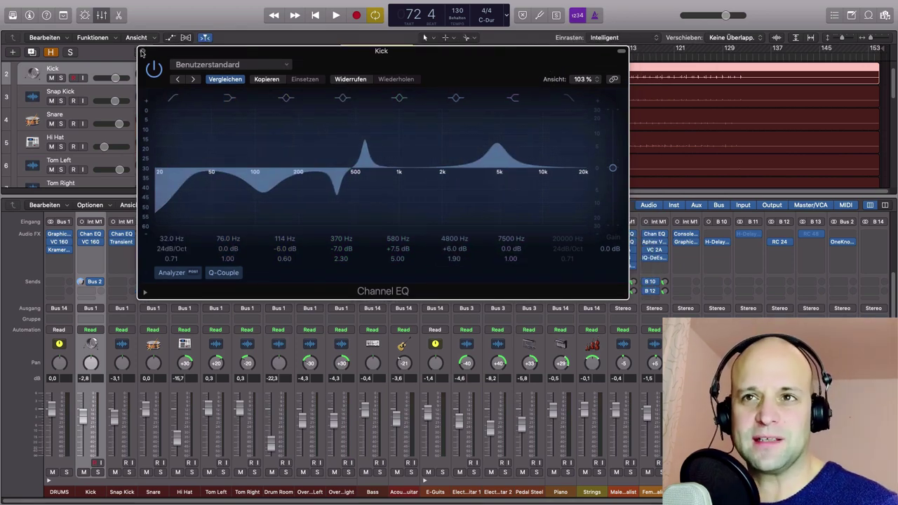
pyautogui.click(142, 52)
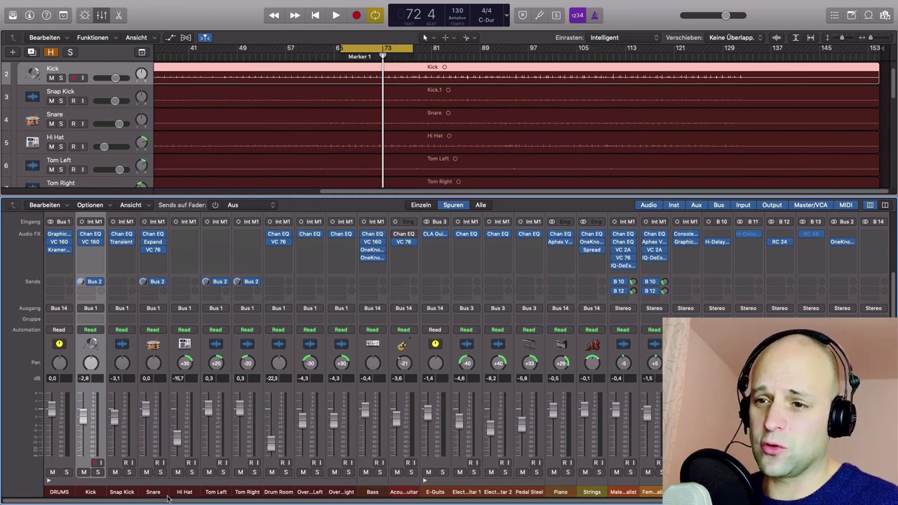
# Open the Snare channel's Channel EQ, and set its 2500 Hz band to 2600 Hz, +8.5 dB, Q 0.41
pyautogui.click(153, 491)
pyautogui.click(155, 236)
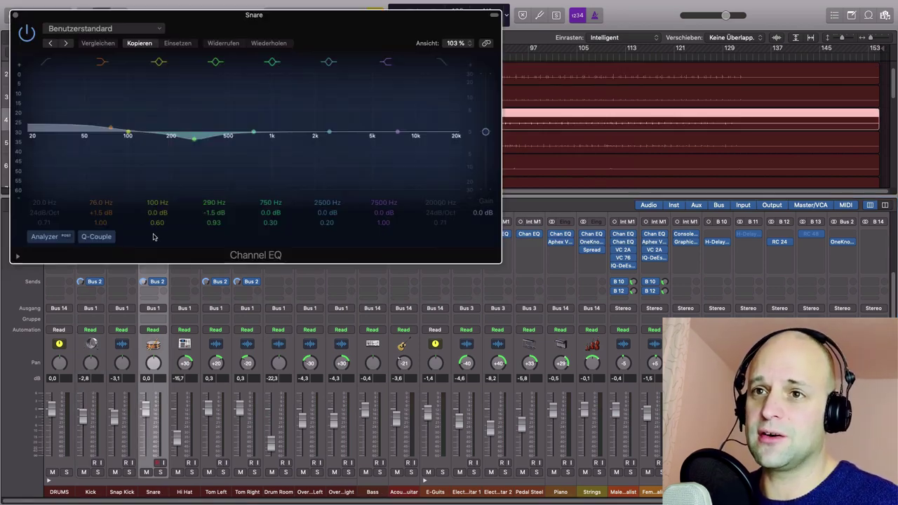
pyautogui.moveTo(329, 132); pyautogui.dragTo(324, 112)
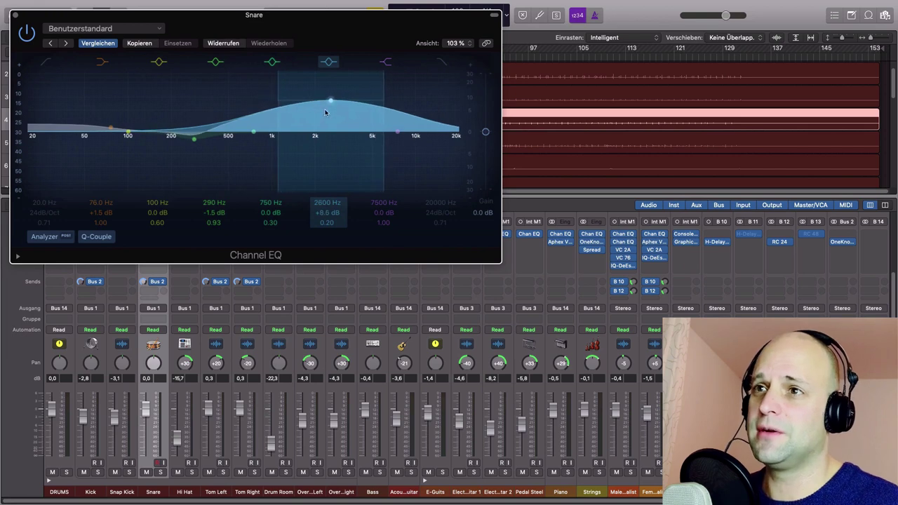
pyautogui.moveTo(321, 224); pyautogui.dragTo(321, 209)
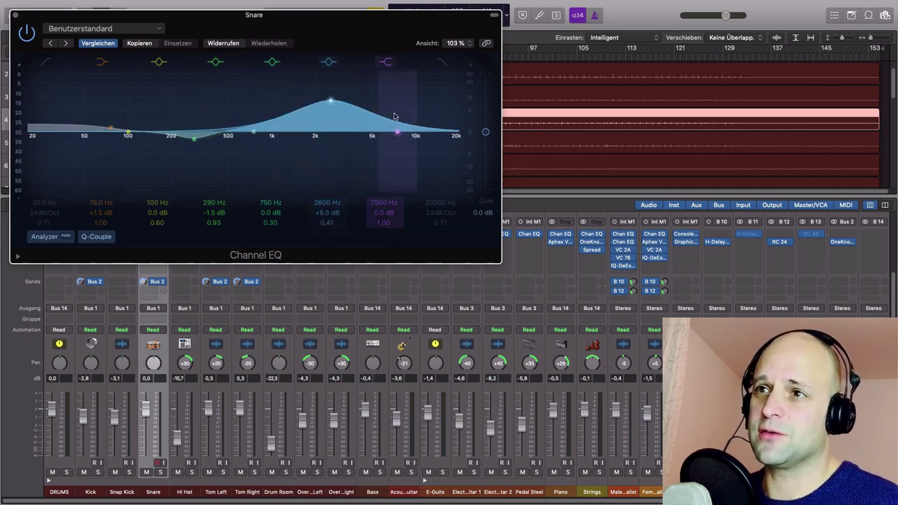
# Set the snare EQ's high shelf to -0.5 dB at 7600 Hz, reset the 2600 Hz band's gain to 0 dB, and close the EQ
pyautogui.moveTo(394, 116); pyautogui.dragTo(398, 119)
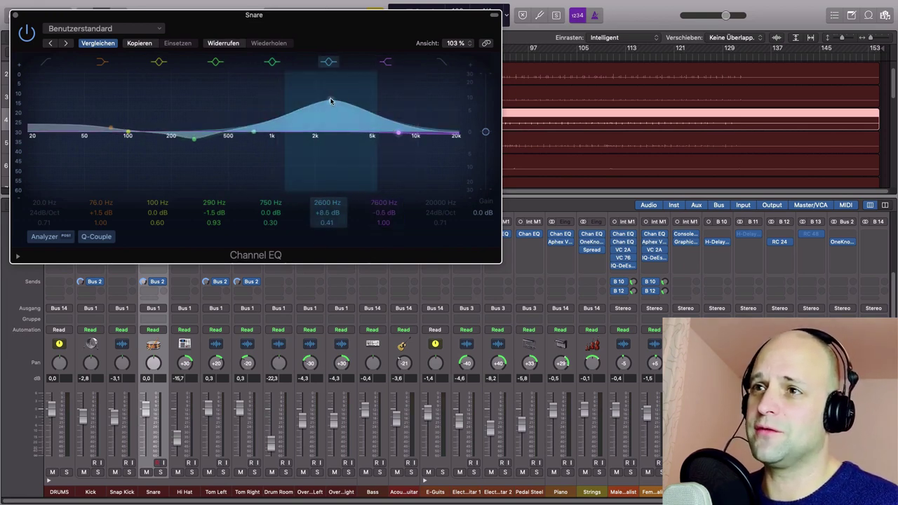
pyautogui.keyDown('alt'); pyautogui.click(331, 101); pyautogui.keyUp('alt')
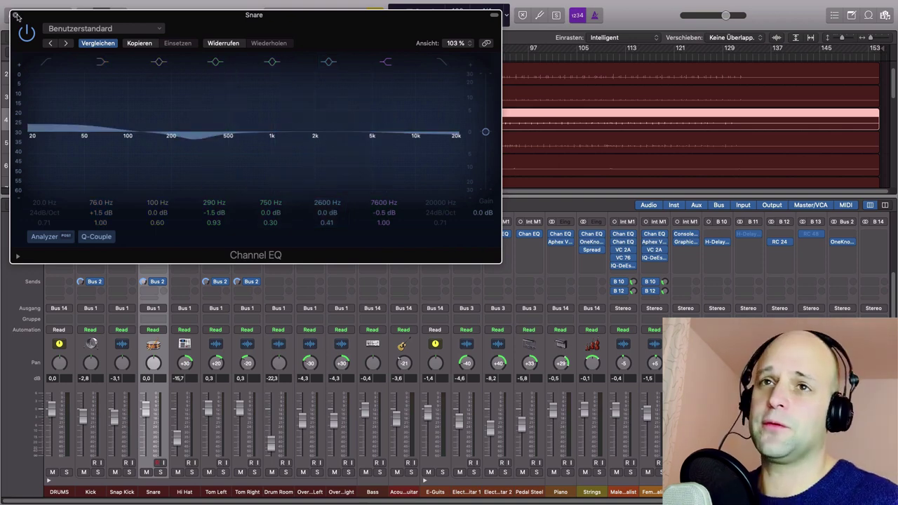
pyautogui.click(16, 15)
# Select the Acoustic Guitar channel, and extend the cycle range to about bar 105
pyautogui.click(371, 492)
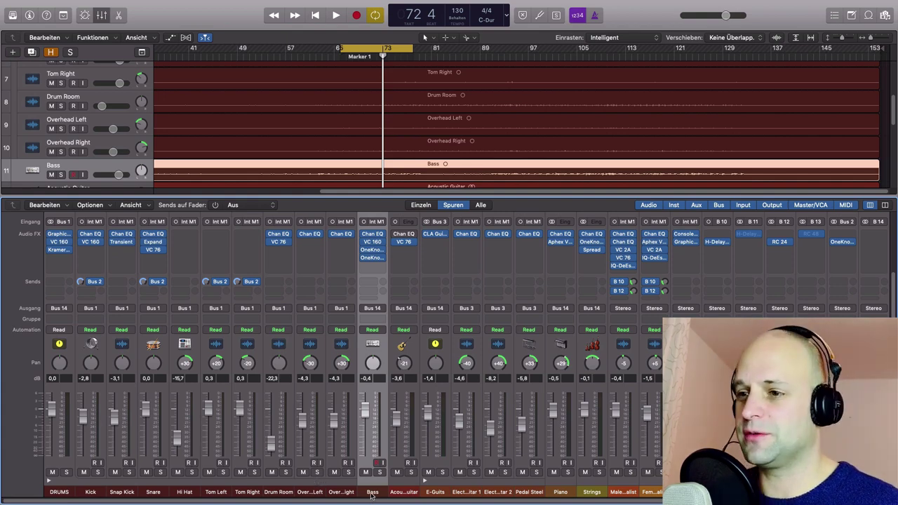
pyautogui.hscroll(1, 372, 496)
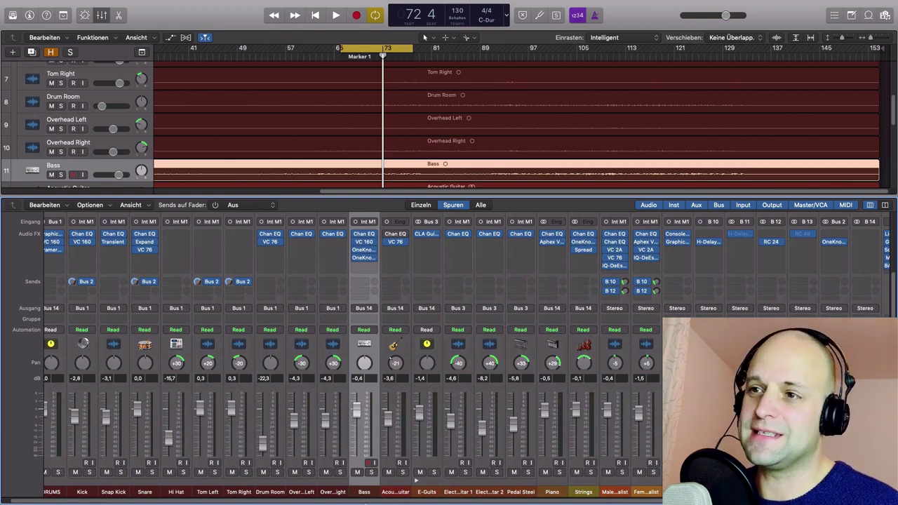
pyautogui.click(396, 494)
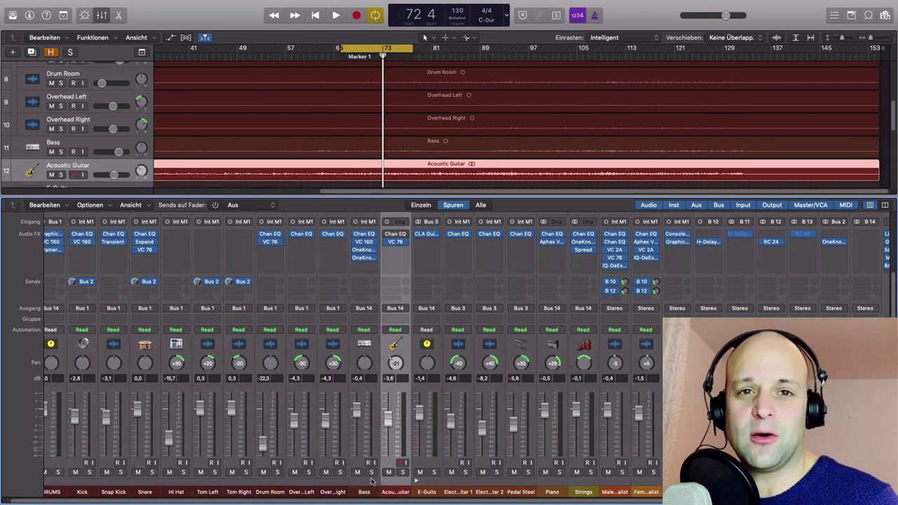
pyautogui.click(402, 51)
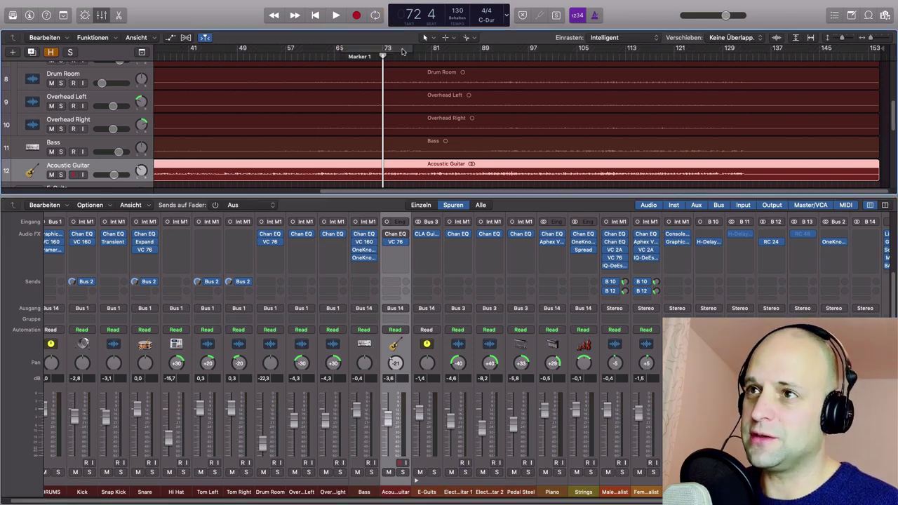
pyautogui.click(403, 50)
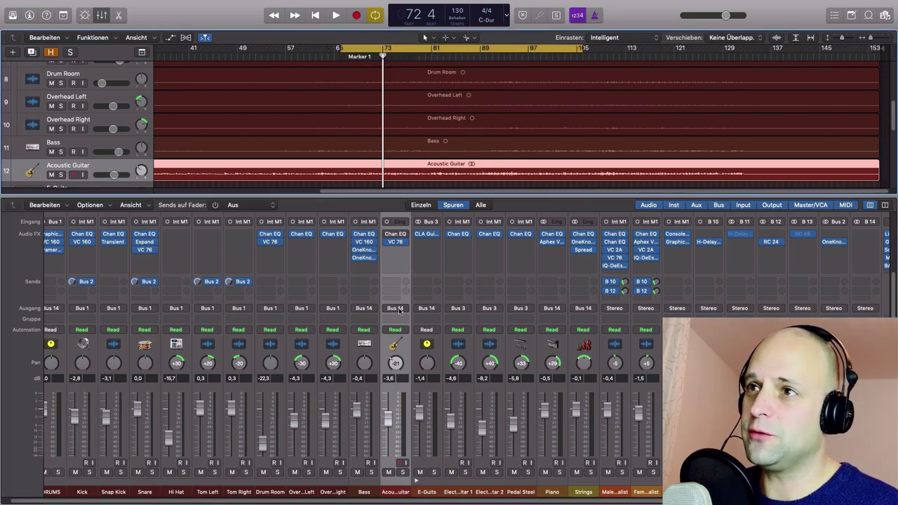
# In the Acoustic Guitar's bypassed Channel EQ, set the upper-mid band to -0.5 dB at 4550 Hz and turn off the low cut
pyautogui.moveTo(498, 80); pyautogui.dragTo(448, 105)
pyautogui.moveTo(706, 170); pyautogui.dragTo(700, 195)
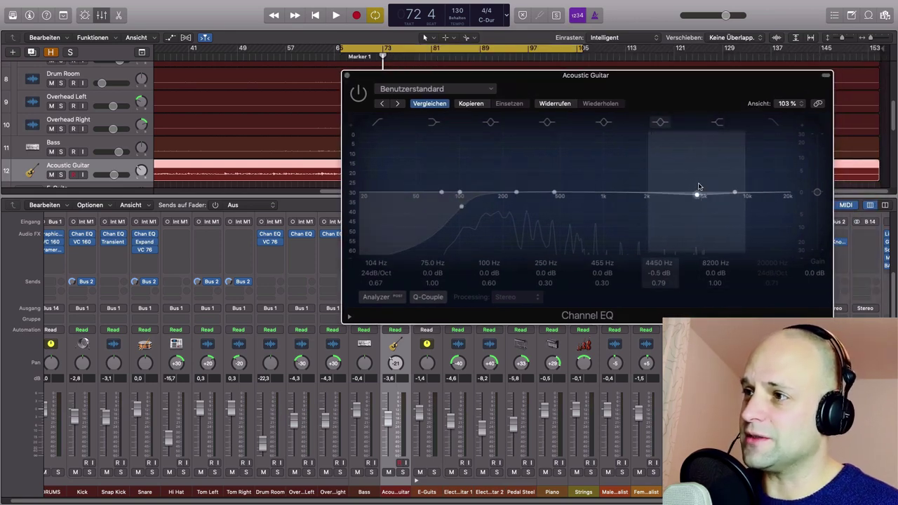
pyautogui.click(377, 122)
# Start playback and raise the Acoustic Guitar channel's fader to 1.8 dB
pyautogui.click(396, 492)
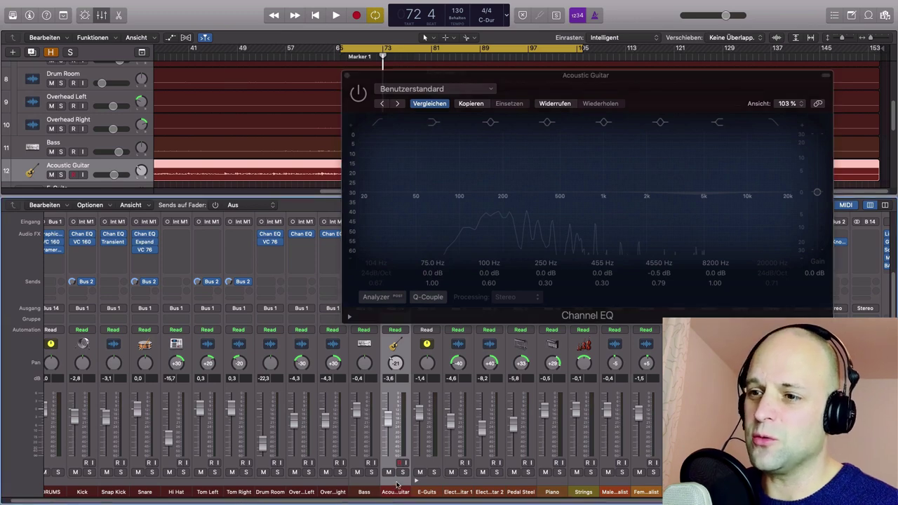
pyautogui.press('space')
pyautogui.moveTo(540, 93); pyautogui.dragTo(622, 125)
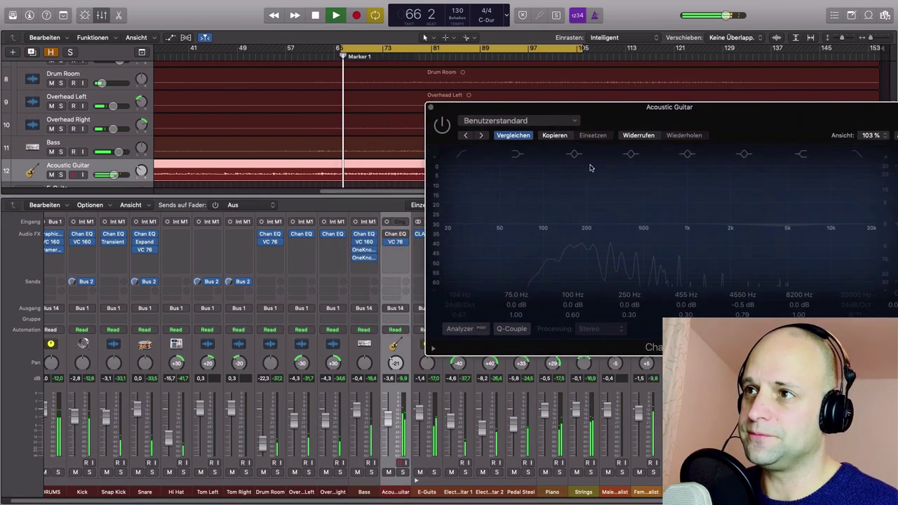
pyautogui.moveTo(388, 423); pyautogui.dragTo(385, 402)
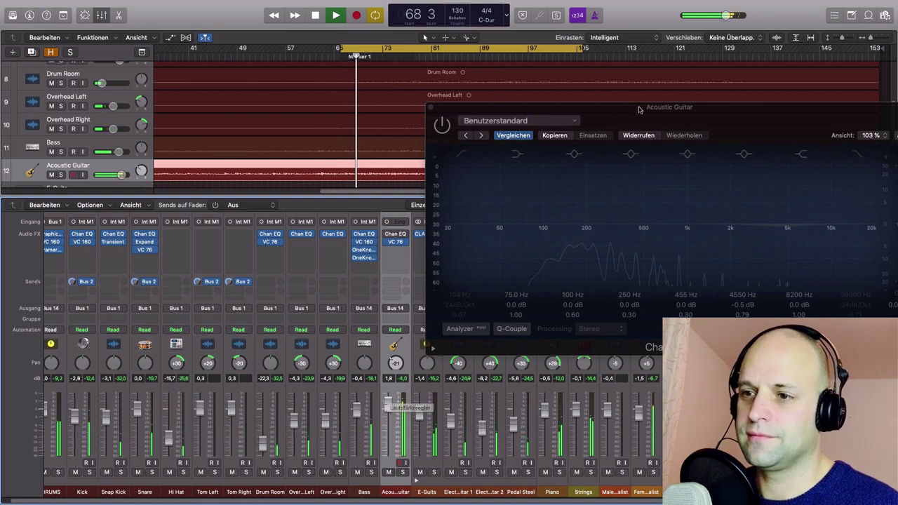
# Turn the Acoustic Guitar EQ's 104 Hz low cut back on, and take the EQ out of bypass
pyautogui.moveTo(640, 108); pyautogui.dragTo(476, 111)
pyautogui.click(297, 156)
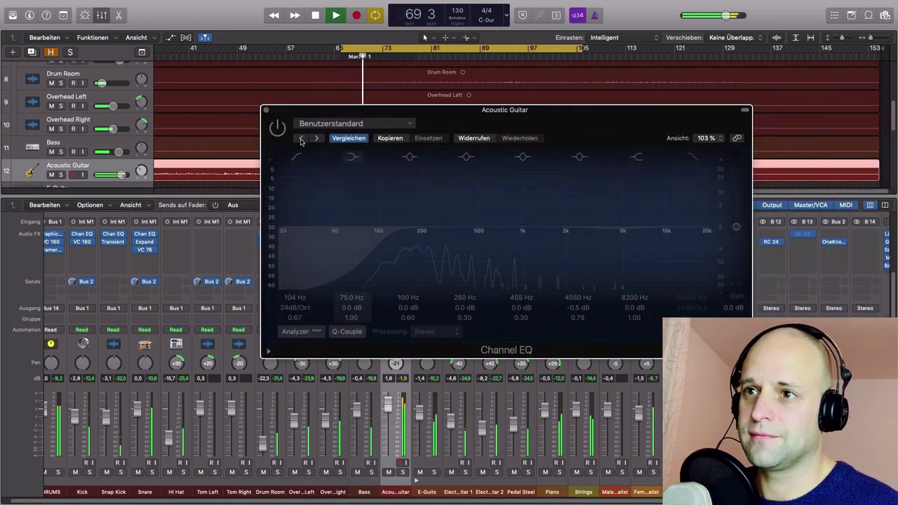
pyautogui.click(281, 131)
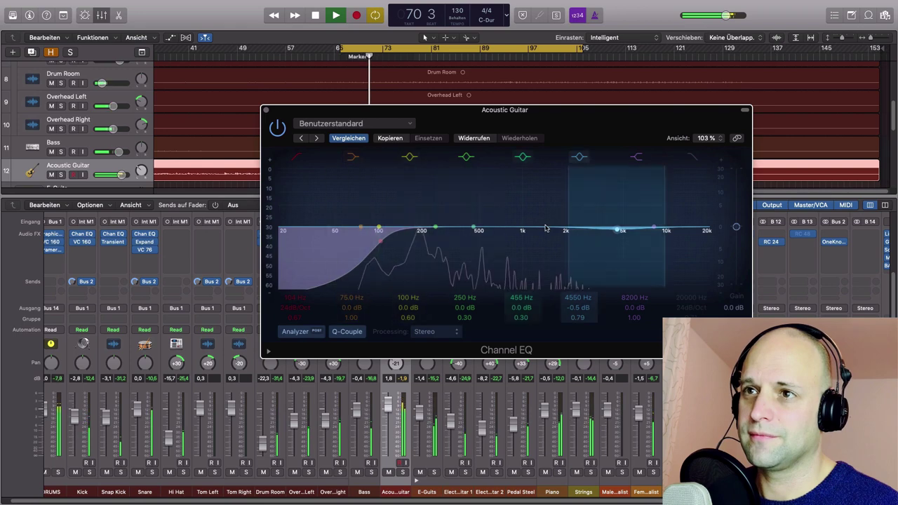
# Set the guitar EQ's 4550 Hz band to +4.5 dB at 4350 Hz and its 455 Hz band to -4.0 dB at 450 Hz, and stop playback
pyautogui.moveTo(618, 229); pyautogui.dragTo(614, 207)
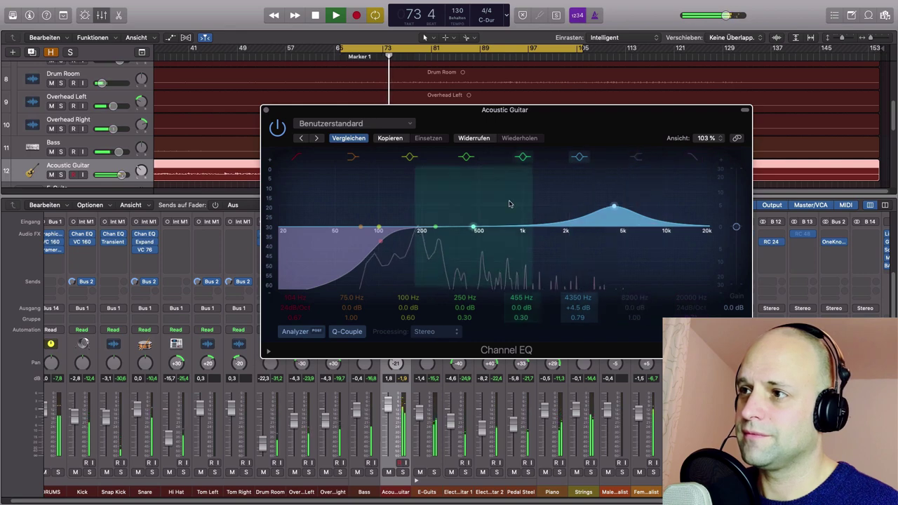
pyautogui.moveTo(473, 228); pyautogui.dragTo(471, 239)
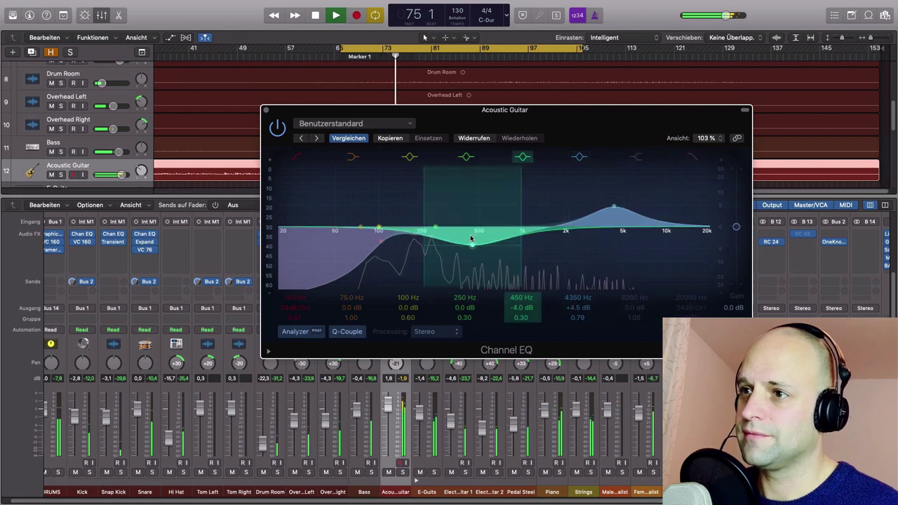
pyautogui.moveTo(450, 110); pyautogui.dragTo(578, 109)
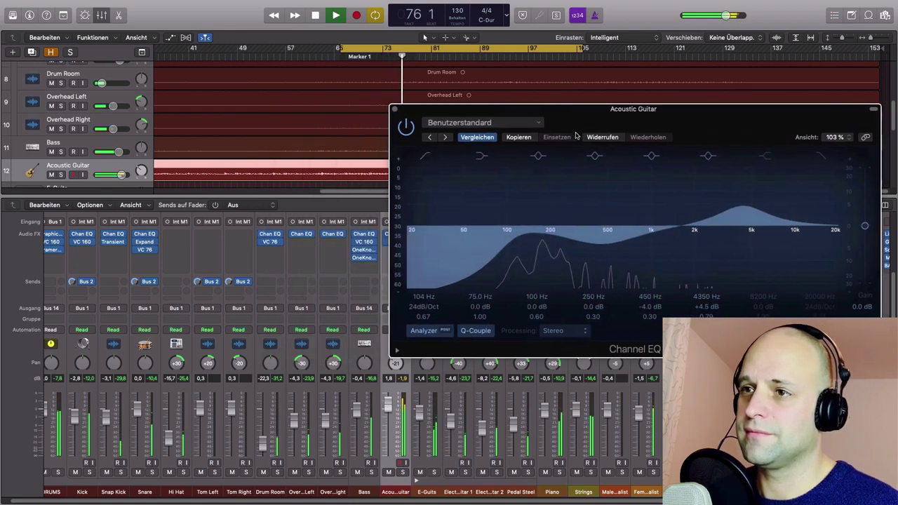
pyautogui.press('space')
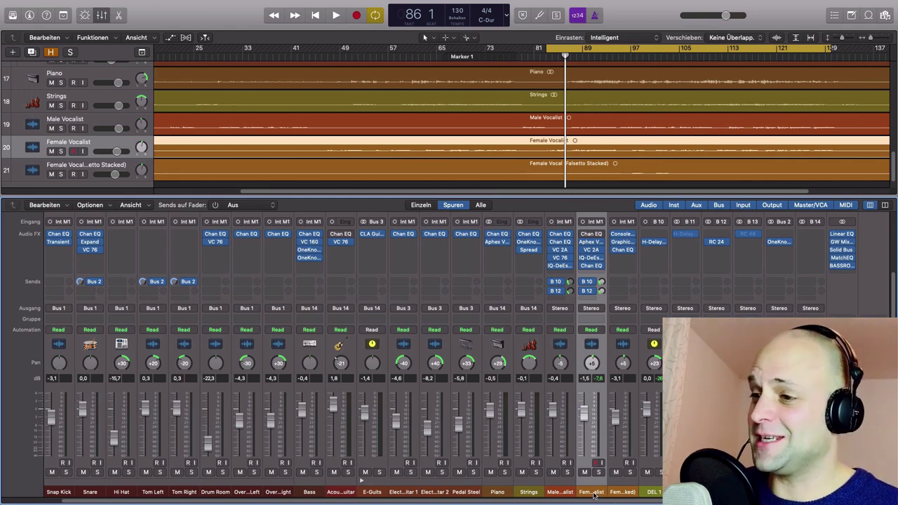
# Open the flat Channel EQ at the end of the Female Vocalist's effects chain instead of the bypassed first one
pyautogui.click(591, 234)
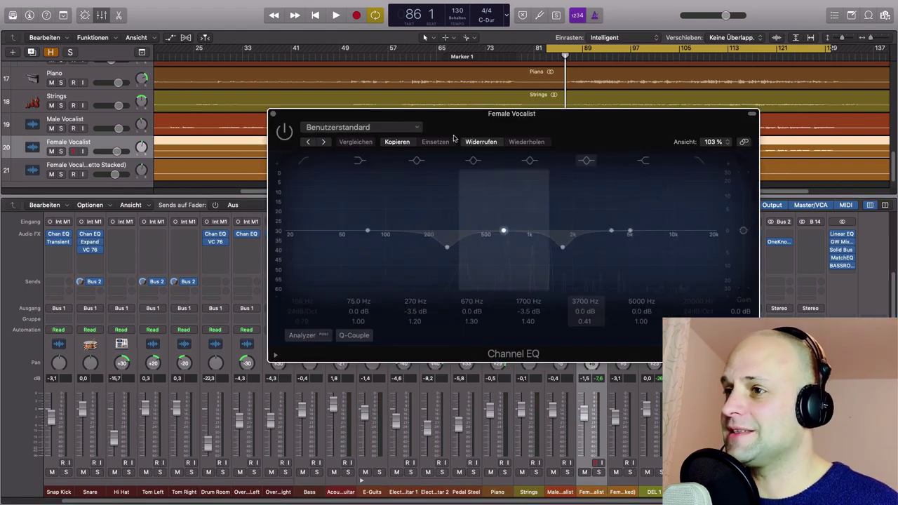
pyautogui.click(273, 114)
pyautogui.click(595, 270)
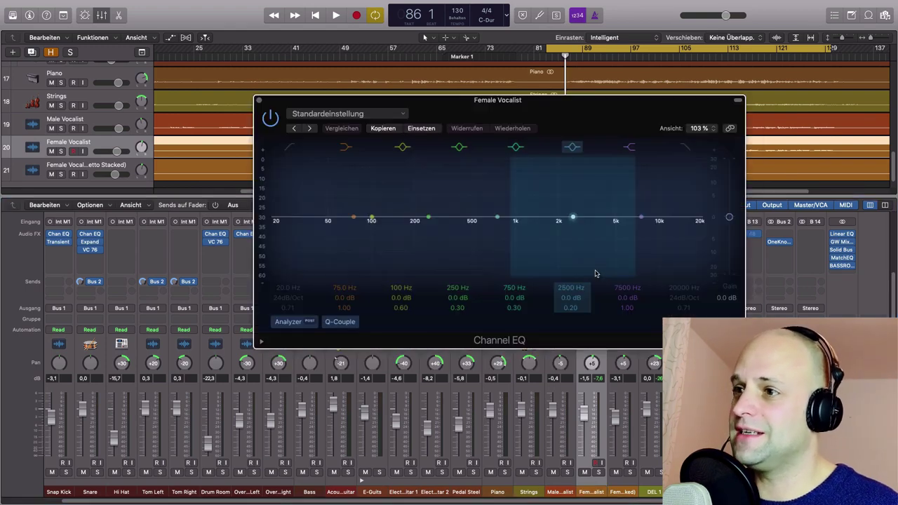
pyautogui.moveTo(491, 99); pyautogui.dragTo(329, 45)
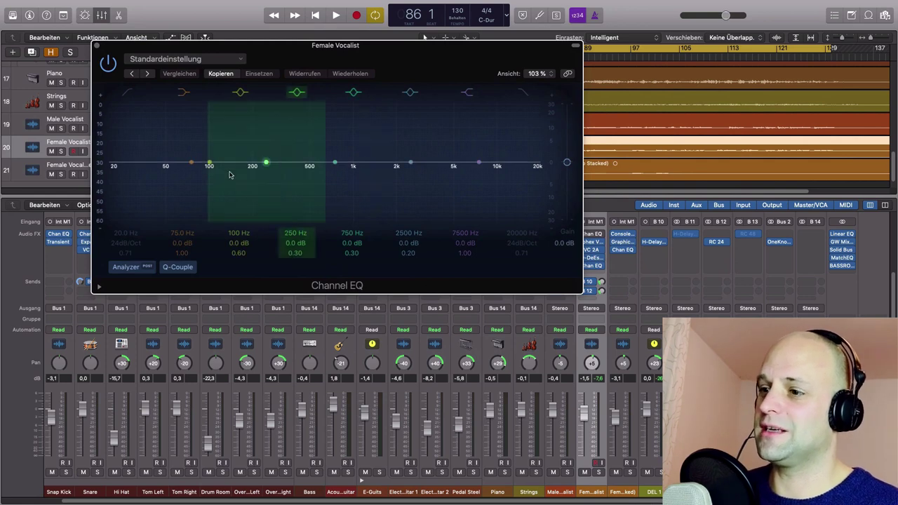
# Turn the Female Vocalist EQ's 250 Hz band into a narrow boost of +19.0 dB at 112 Hz with Q 3.10
pyautogui.moveTo(265, 163); pyautogui.dragTo(262, 117)
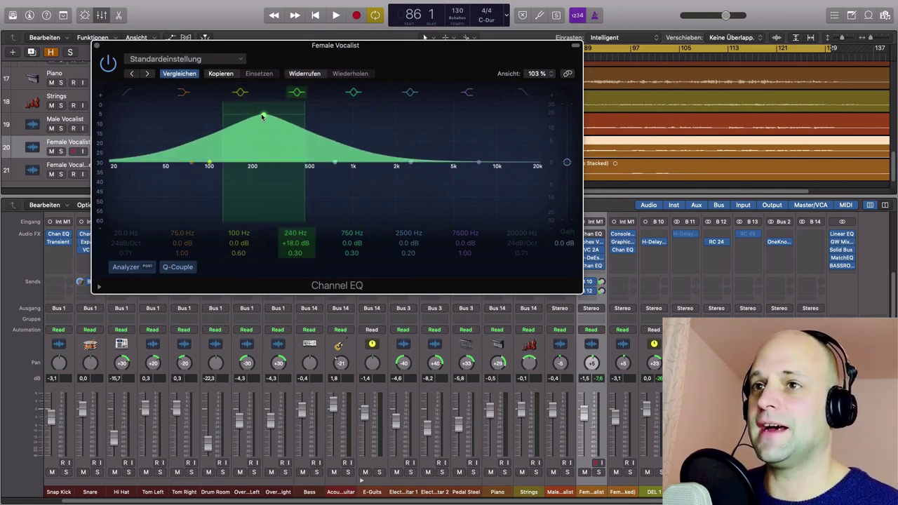
pyautogui.moveTo(289, 255); pyautogui.dragTo(287, 222)
pyautogui.moveTo(262, 115); pyautogui.dragTo(212, 112)
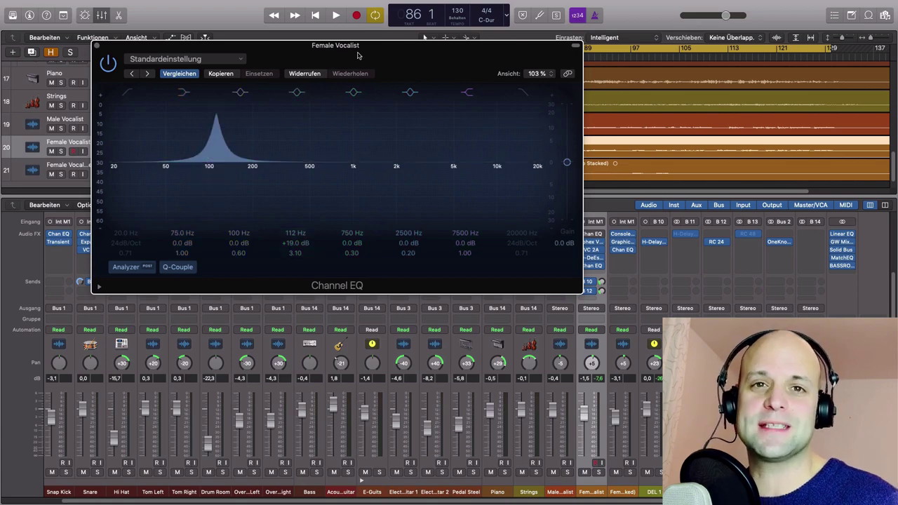
# Play the soloed Female Vocalist, and move the narrow EQ boost to a -4.0 dB cut at 395 Hz with Q 1.90
pyautogui.moveTo(356, 54); pyautogui.dragTo(458, 108)
pyautogui.press('space')
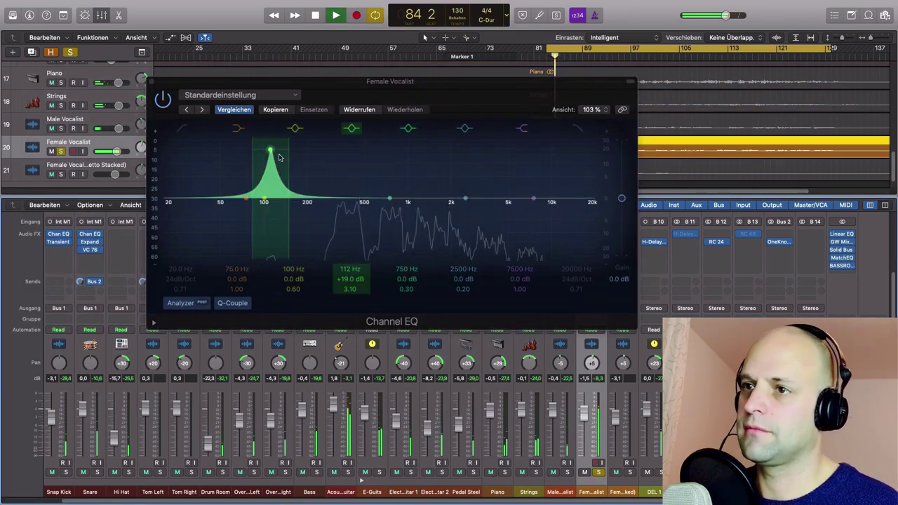
pyautogui.moveTo(270, 151); pyautogui.dragTo(355, 212)
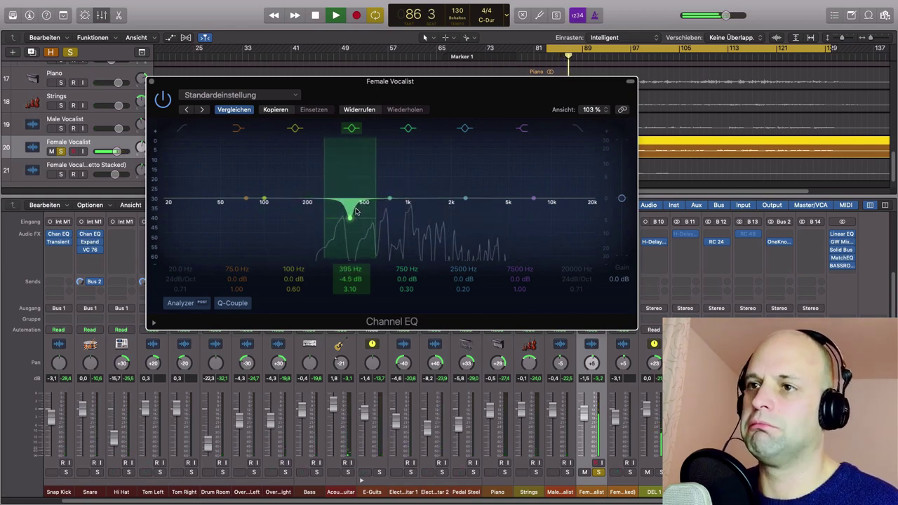
pyautogui.moveTo(348, 290); pyautogui.dragTo(348, 300)
# Set the vocal EQ's 750 Hz band to 2000 Hz, -6.0 dB, Q 1.30 and its 2500 Hz band to 8300 Hz, -4.0 dB, Q 0.75; stop playback
pyautogui.moveTo(406, 199); pyautogui.dragTo(452, 223)
pyautogui.moveTo(401, 298); pyautogui.dragTo(401, 283)
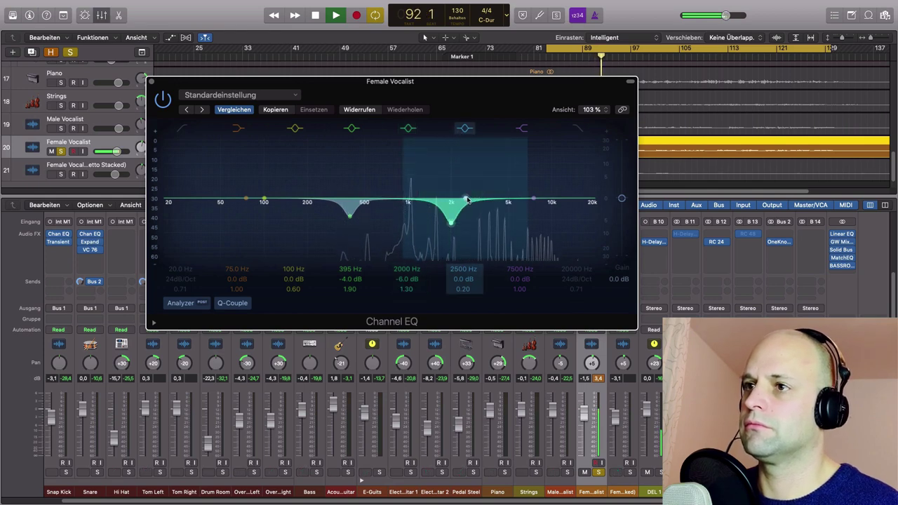
pyautogui.moveTo(460, 192); pyautogui.dragTo(545, 228)
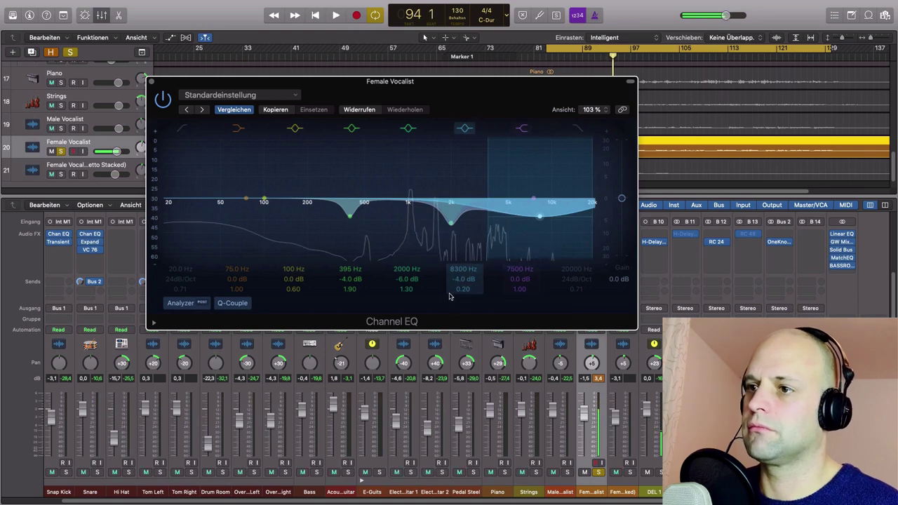
pyautogui.press('space')
pyautogui.moveTo(459, 291); pyautogui.dragTo(460, 277)
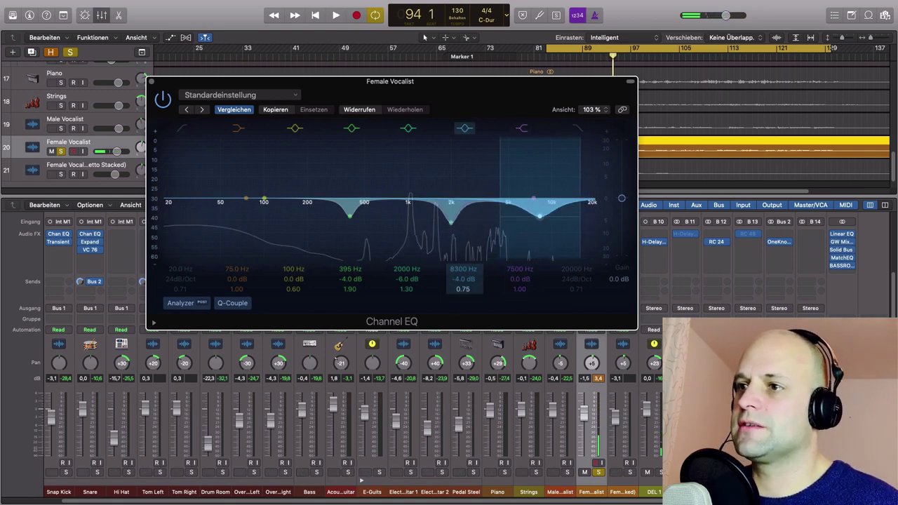
# Fine-tune the vocal EQ's cuts to -4.5 dB at 405 Hz and -4.0 dB at 8500 Hz
pyautogui.moveTo(349, 216); pyautogui.dragTo(352, 217)
pyautogui.click(452, 223)
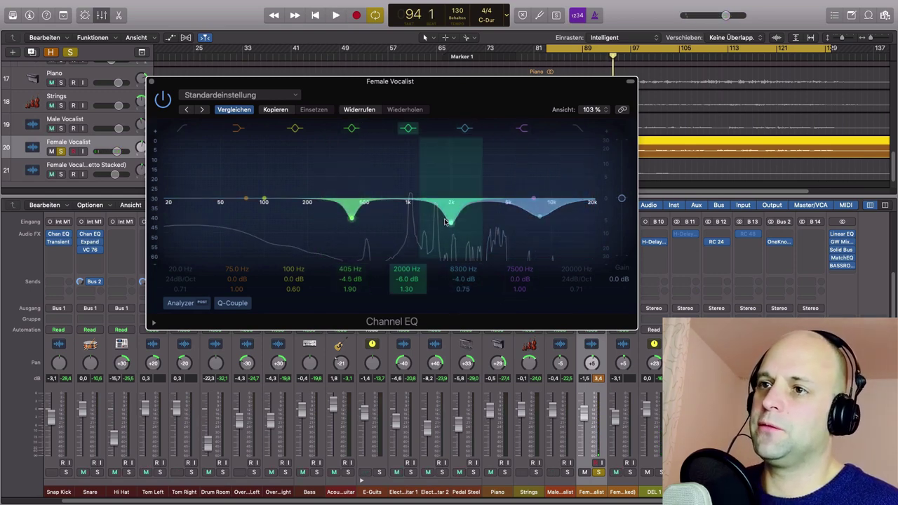
pyautogui.moveTo(539, 216); pyautogui.dragTo(543, 219)
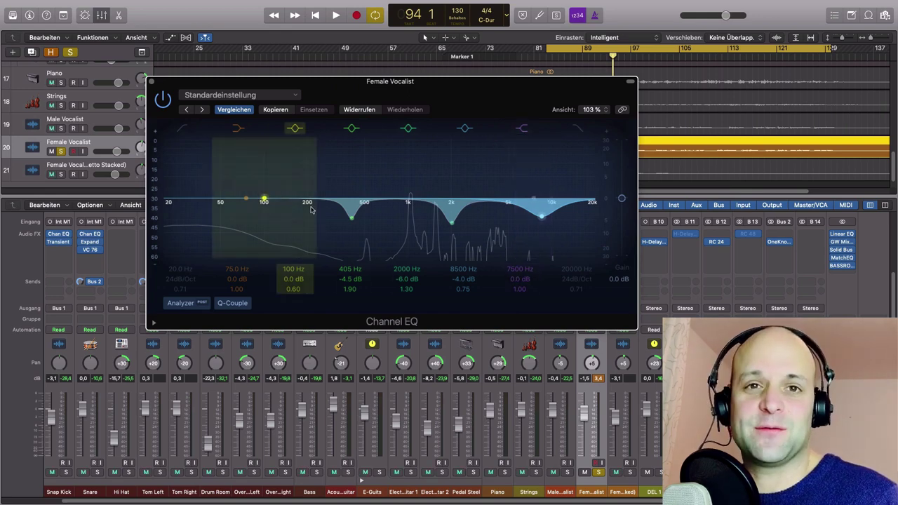
# Change the vocal EQ's 405 Hz cut to a +7.0 dB boost at 470 Hz, and reduce the 2000 Hz cut to -3.0 dB at 2100 Hz
pyautogui.moveTo(352, 218); pyautogui.dragTo(361, 191)
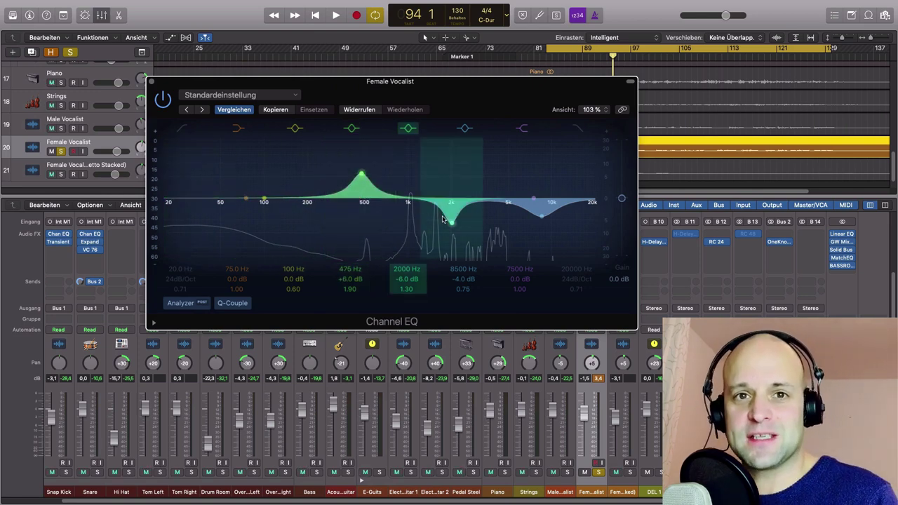
pyautogui.moveTo(451, 224); pyautogui.dragTo(453, 213)
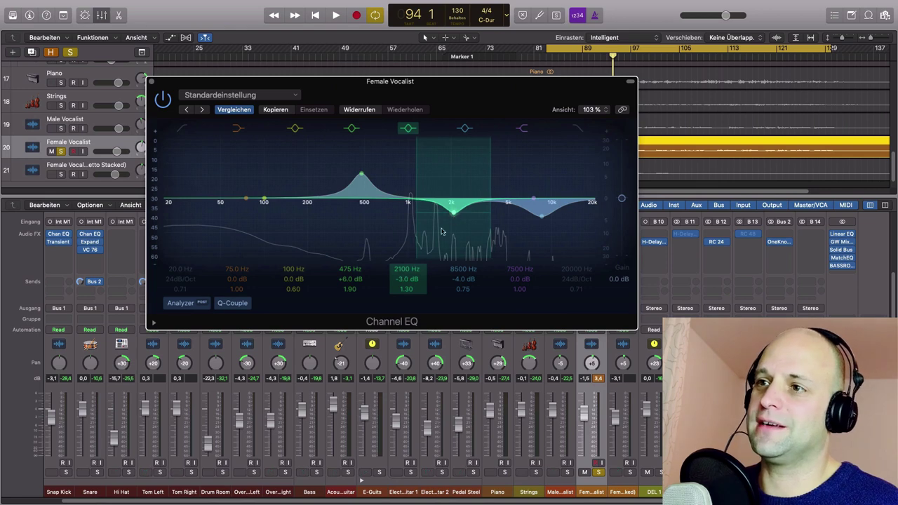
pyautogui.moveTo(361, 175); pyautogui.dragTo(361, 173)
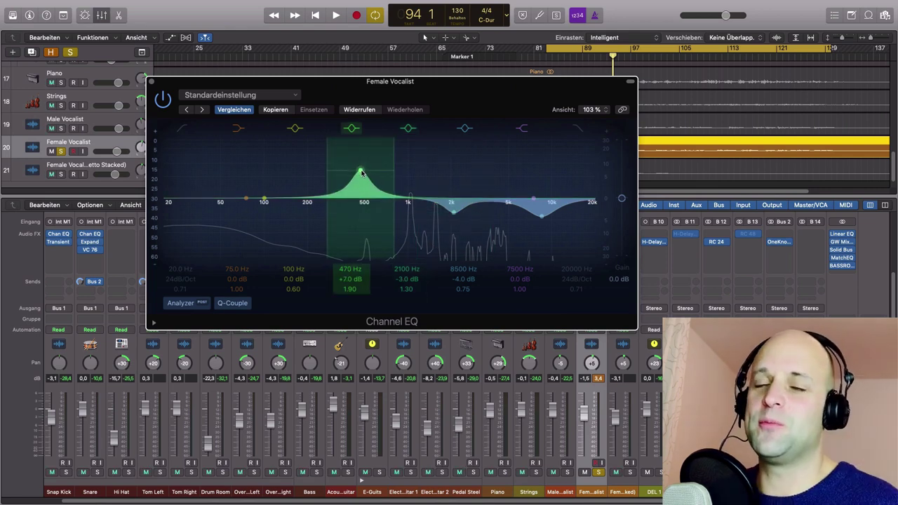
# Turn the vocal EQ's 470 Hz boost into a +21.5 dB peak at 192 Hz with Q 4.00, and flatten both upper cuts to 0 dB
pyautogui.moveTo(362, 173); pyautogui.dragTo(305, 149)
pyautogui.scroll(5, 345, 290)
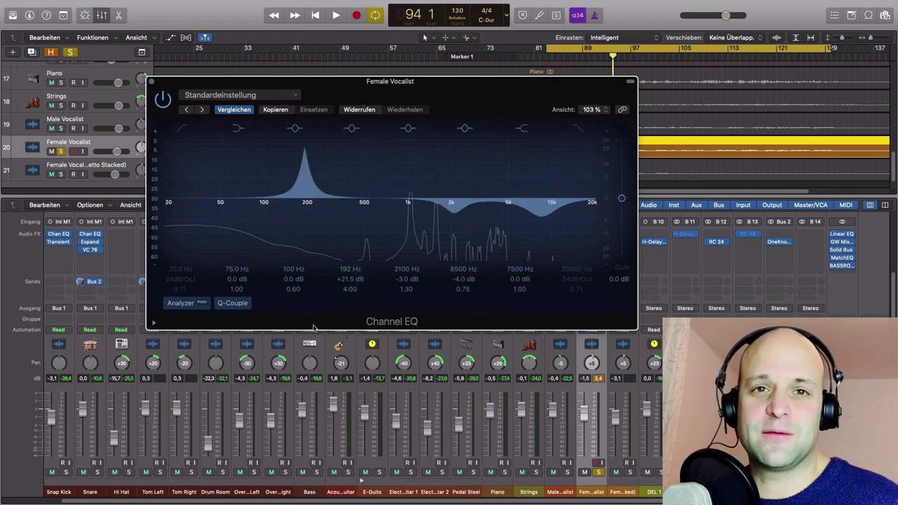
pyautogui.moveTo(452, 215); pyautogui.dragTo(454, 199)
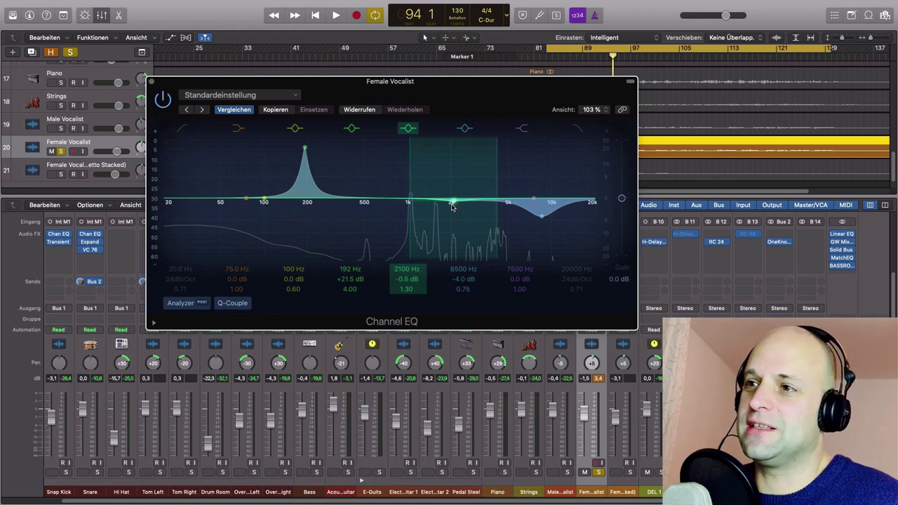
pyautogui.moveTo(541, 215); pyautogui.dragTo(542, 207)
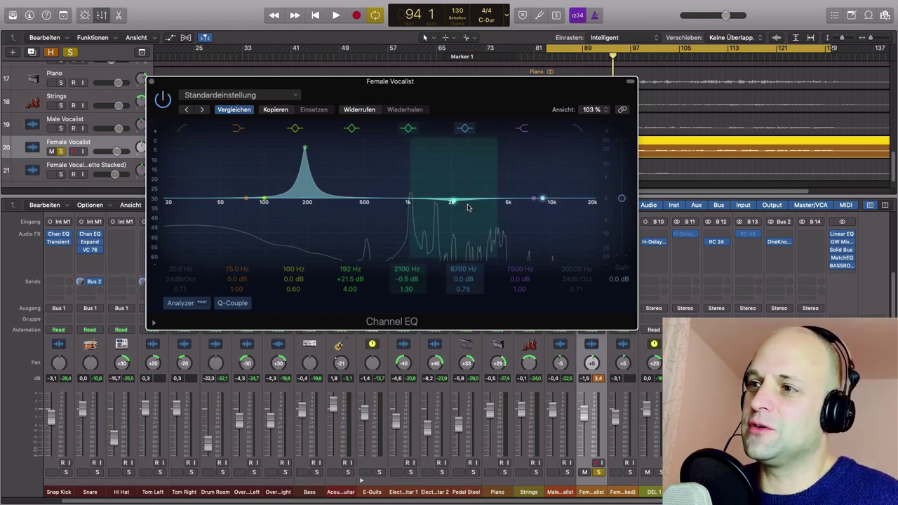
pyautogui.moveTo(454, 203); pyautogui.dragTo(453, 195)
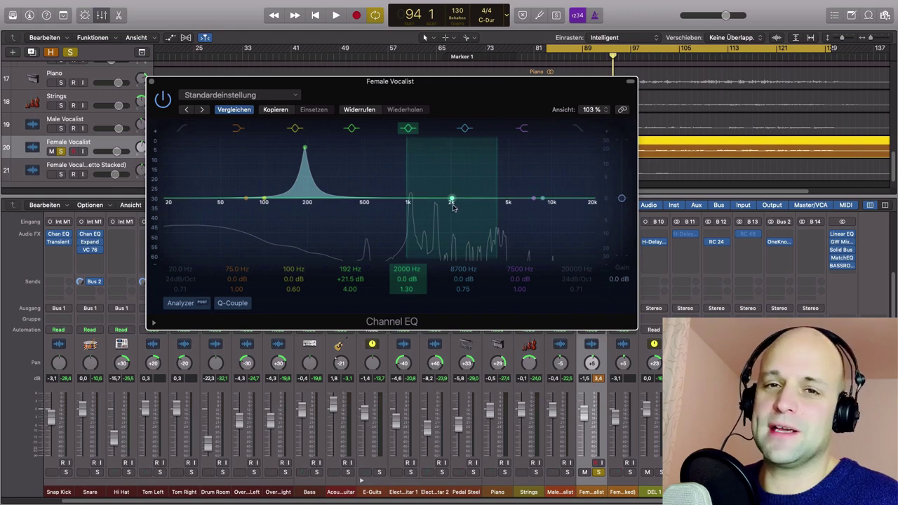
# Play the soloed Female Vocalist while sweeping the narrow EQ peak up to 1960 Hz at +23.0 dB, and stop playback
pyautogui.moveTo(306, 149); pyautogui.dragTo(461, 145)
pyautogui.press('space')
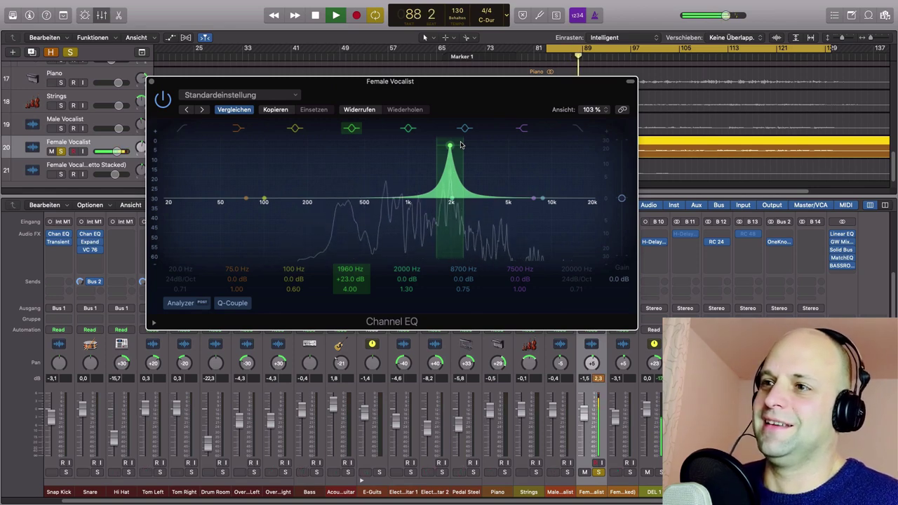
pyautogui.press('space')
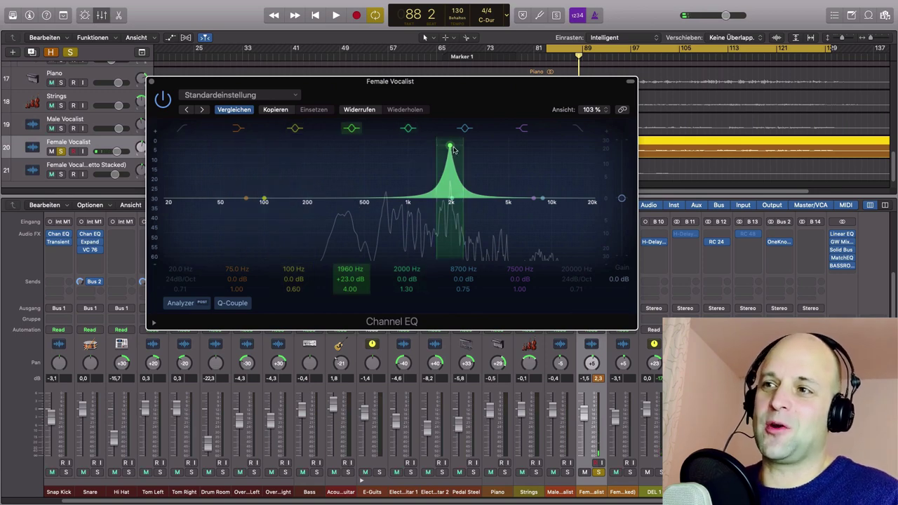
# Flatten the vocal EQ's narrow peak to 0.0 dB at 2000 Hz and audition the vocal briefly without EQ changes
pyautogui.moveTo(450, 147); pyautogui.dragTo(452, 208)
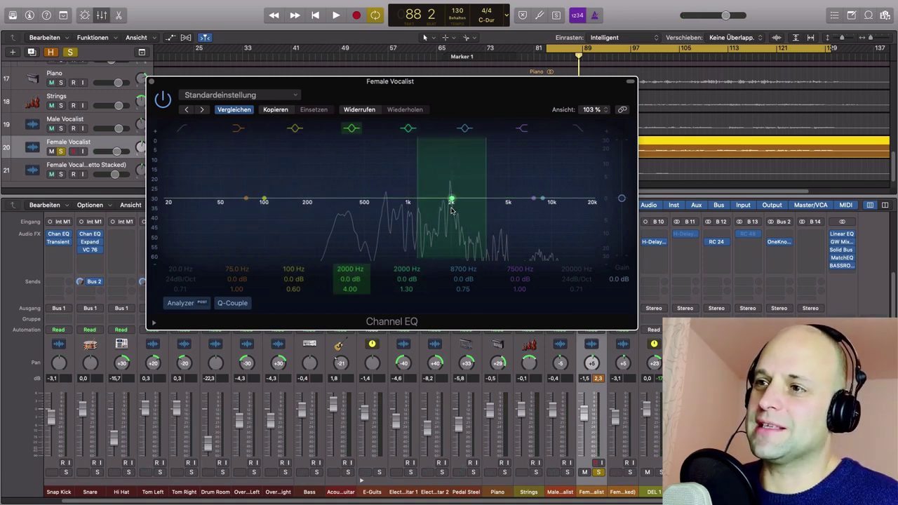
pyautogui.press('space')
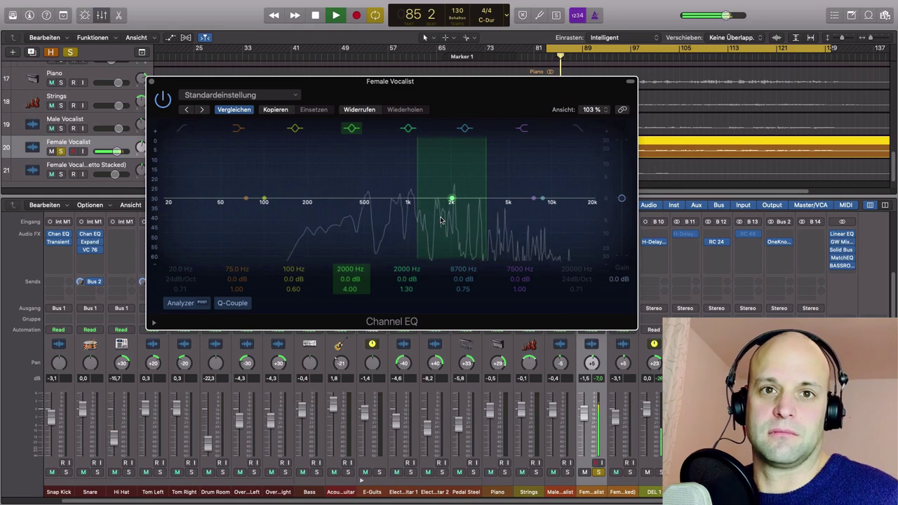
pyautogui.press('space')
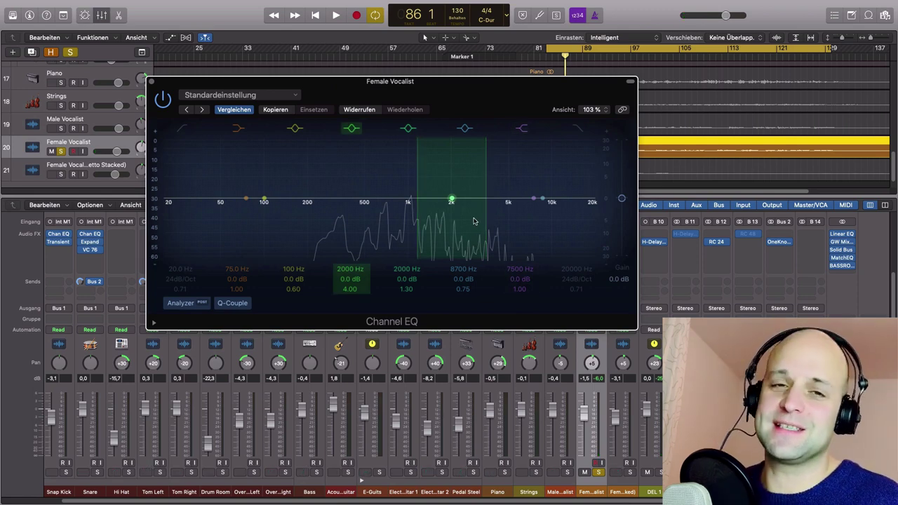
# Reposition the Channel EQ window over the mixer, and move the flat Q 4.00 band down to 205 Hz
pyautogui.moveTo(414, 101); pyautogui.dragTo(482, 99)
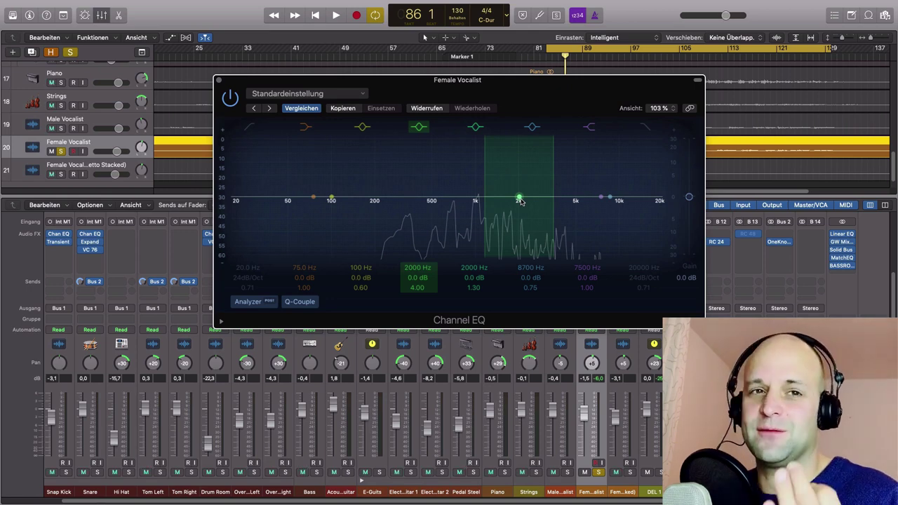
pyautogui.moveTo(512, 89); pyautogui.dragTo(557, 91)
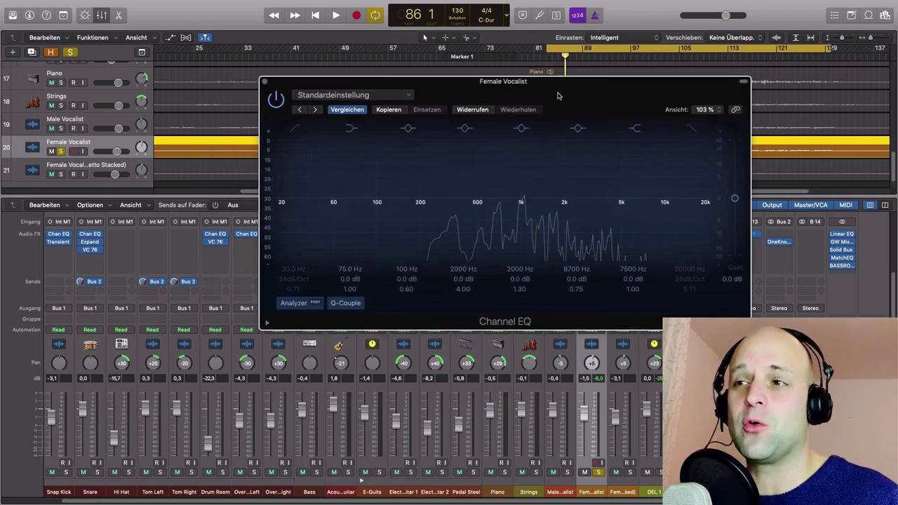
pyautogui.moveTo(564, 197); pyautogui.dragTo(412, 197)
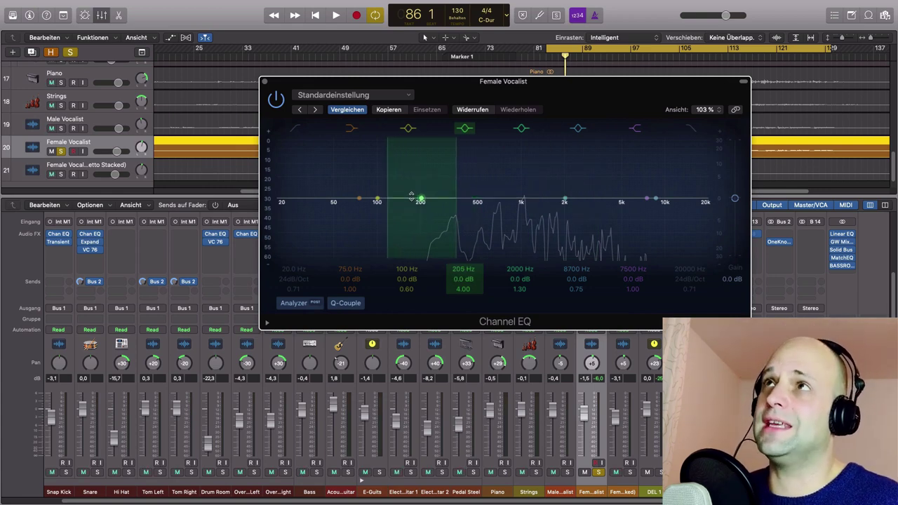
pyautogui.moveTo(587, 102); pyautogui.dragTo(567, 94)
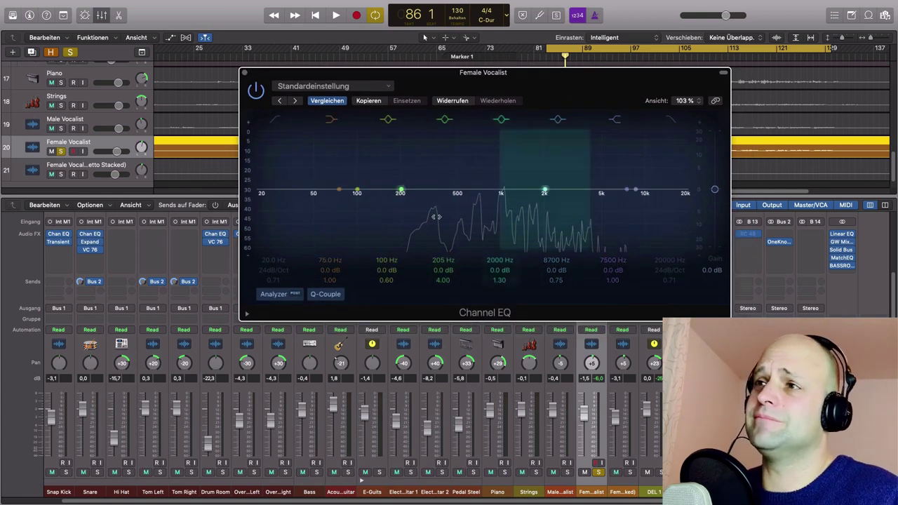
# Set the vocal EQ's 205 Hz band to -4.5 dB at 395 Hz with Q 1.50, and its 2000 Hz band to -2.5 dB at 2750 Hz
pyautogui.moveTo(401, 191); pyautogui.dragTo(435, 160)
pyautogui.moveTo(434, 282); pyautogui.dragTo(434, 297)
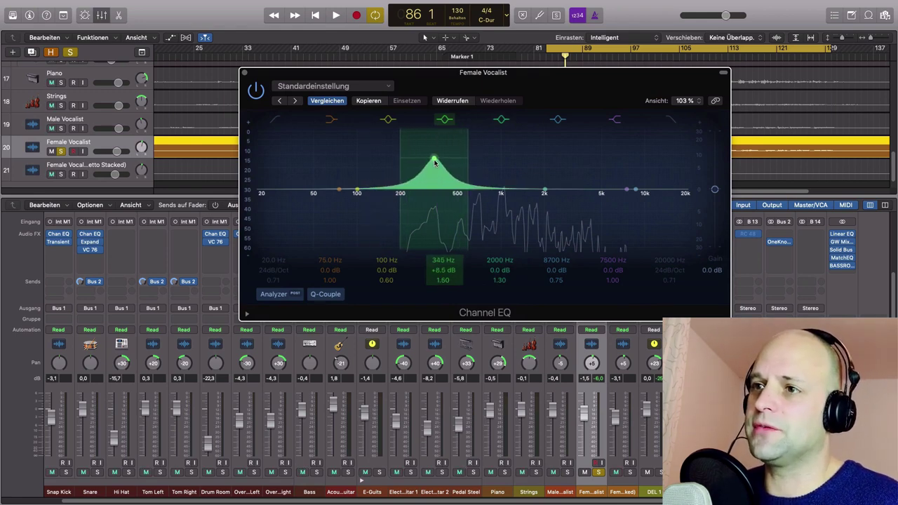
pyautogui.moveTo(434, 161); pyautogui.dragTo(443, 209)
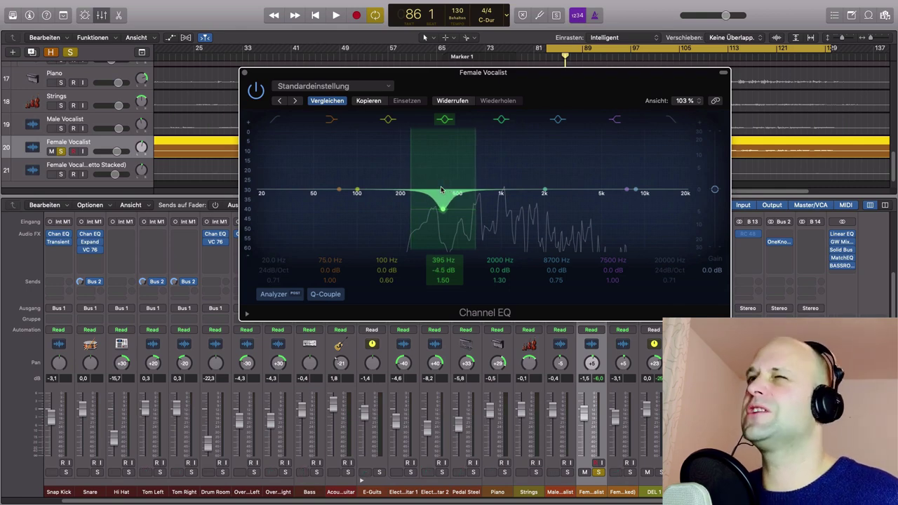
pyautogui.moveTo(501, 191); pyautogui.dragTo(561, 199)
# Change the 395 Hz cut to a +7.0 dB boost at 128 Hz, and reduce the 2750 Hz cut to -0.5 dB at 2800 Hz
pyautogui.click(443, 208)
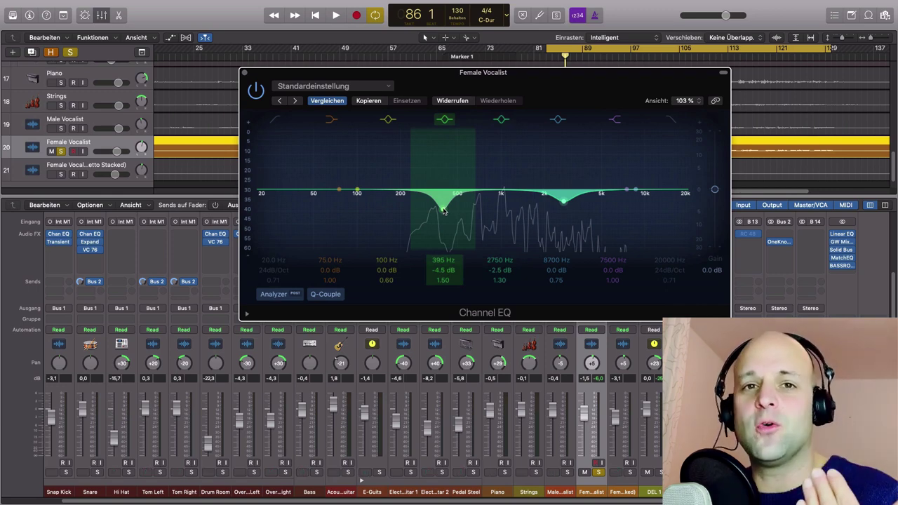
pyautogui.moveTo(443, 210); pyautogui.dragTo(365, 177)
pyautogui.moveTo(563, 201); pyautogui.dragTo(565, 190)
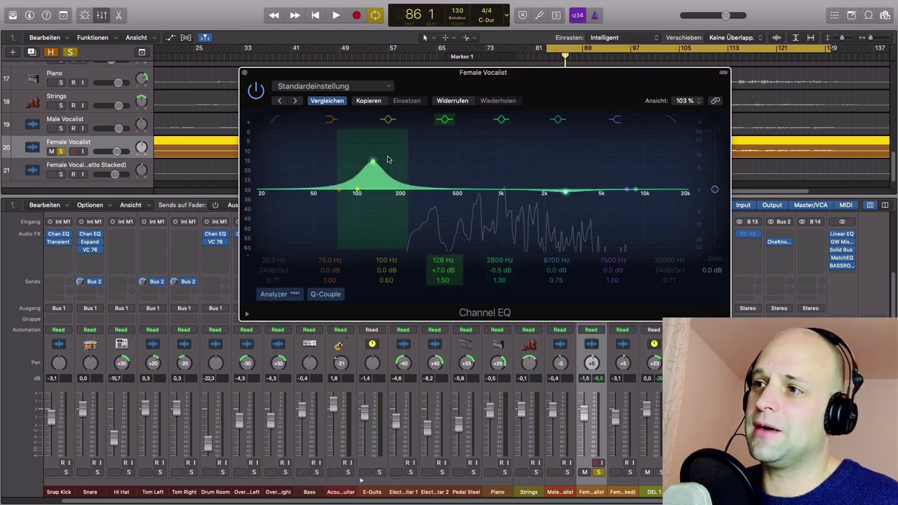
# Shape the 128 Hz boost into a very narrow +12.0 dB peak at 138 Hz with Q 24.0, and set the 100 Hz band's Q to 2.60
pyautogui.moveTo(374, 161); pyautogui.dragTo(376, 127)
pyautogui.moveTo(384, 280); pyautogui.dragTo(385, 273)
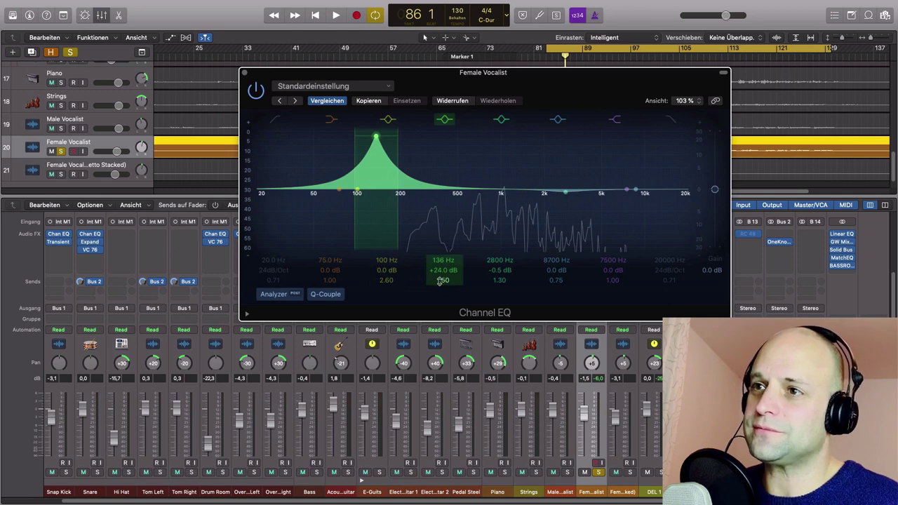
pyautogui.moveTo(444, 280); pyautogui.dragTo(443, 239)
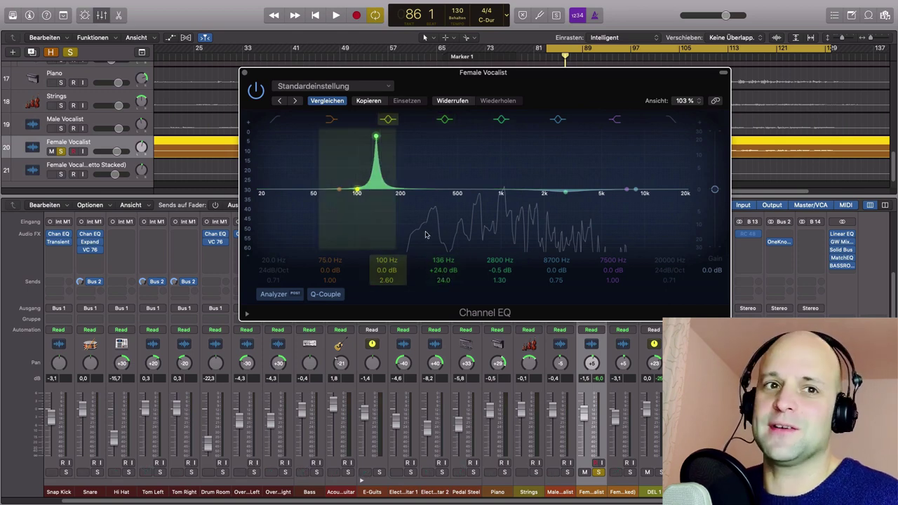
pyautogui.moveTo(377, 140); pyautogui.dragTo(377, 151)
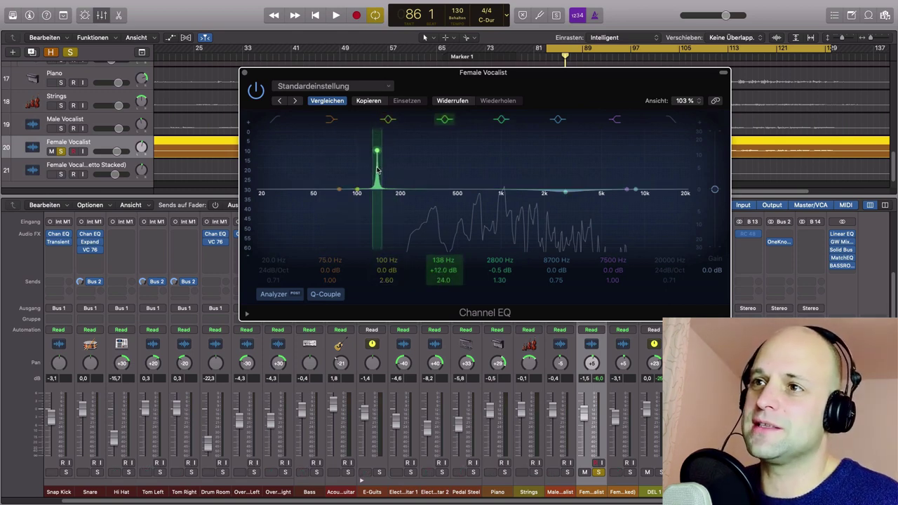
# Widen the narrow 138 Hz peak into a gentle, broad +3.0 dB boost at 146 Hz, fine-tuning its Q
pyautogui.moveTo(444, 280); pyautogui.dragTo(444, 309)
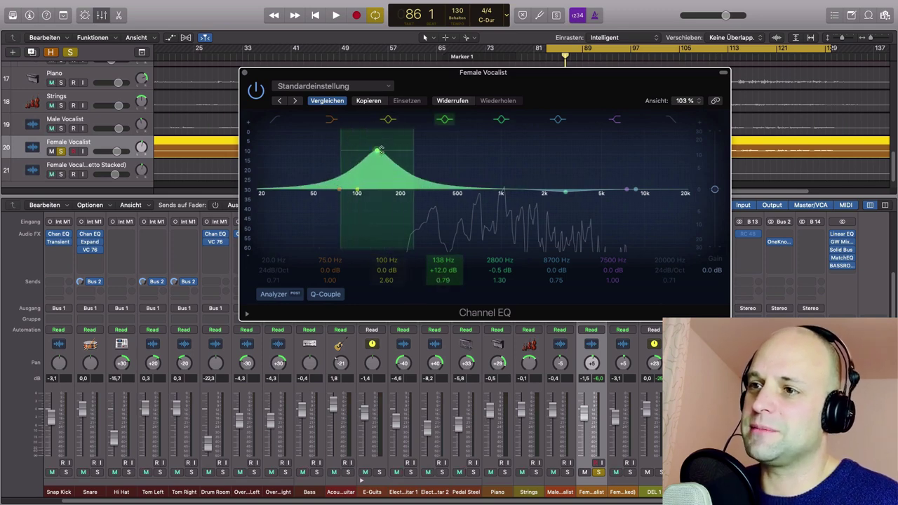
pyautogui.moveTo(377, 150); pyautogui.dragTo(381, 175)
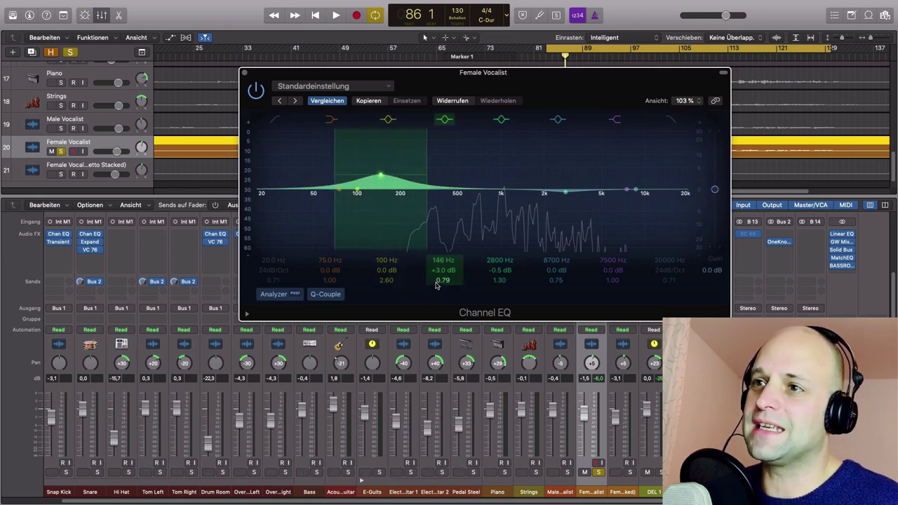
pyautogui.moveTo(443, 281); pyautogui.dragTo(439, 281)
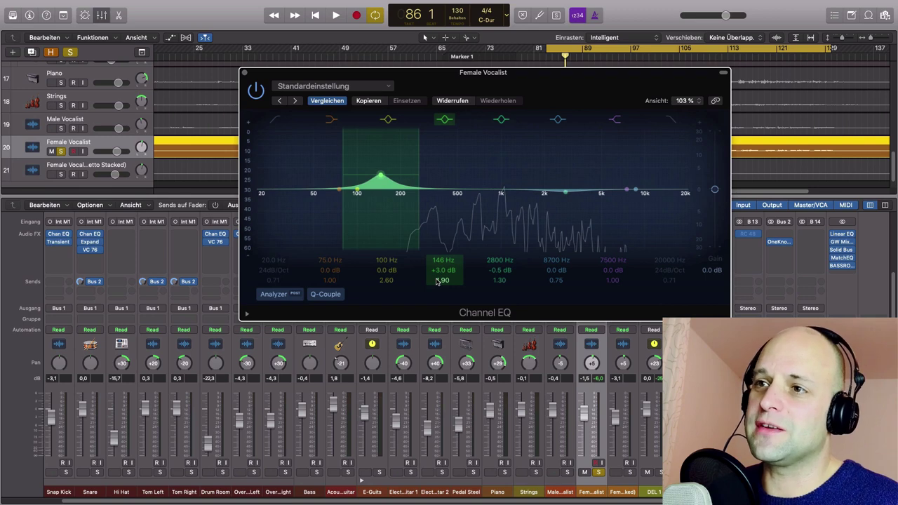